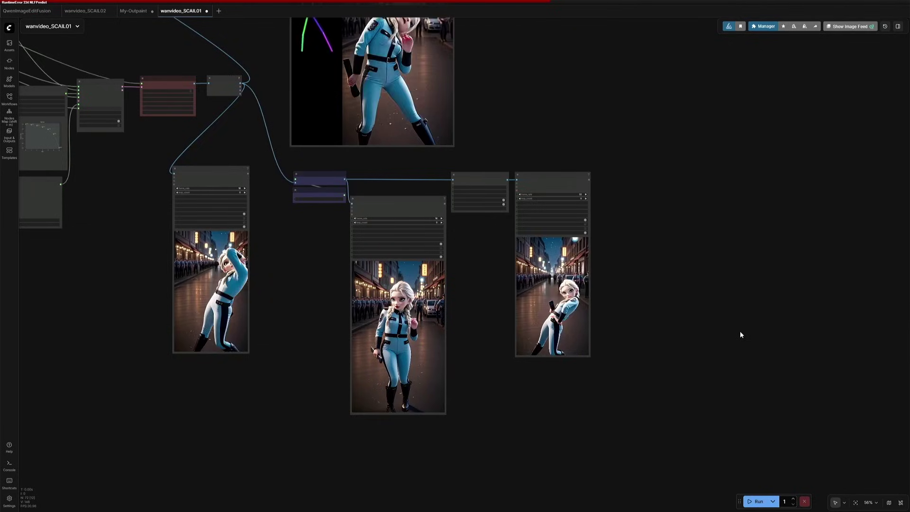
# Navigate the canvas to the RealESRGAN upscale, RIFE and HD output nodes
pyautogui.scroll(2, 739, 335)
pyautogui.hscroll(-5, 791, 361)
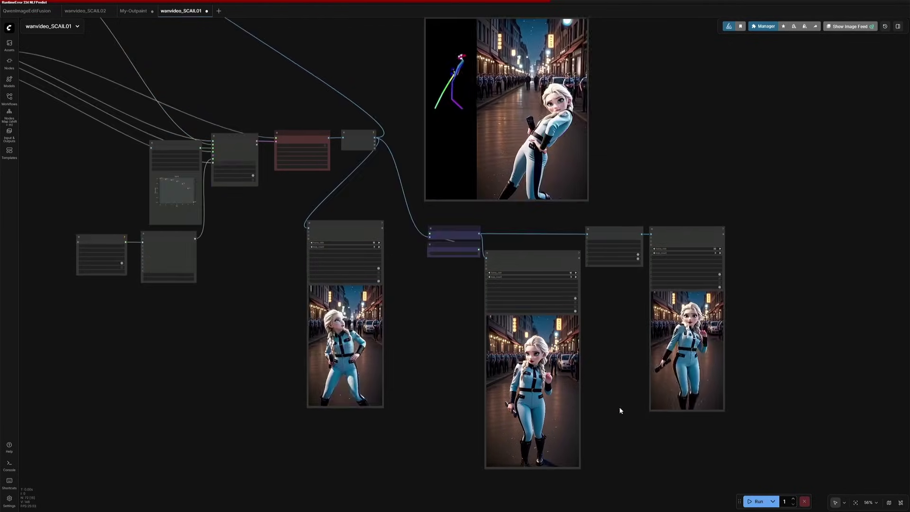
pyautogui.scroll(-5, 473, 412)
pyautogui.hscroll(-5, 495, 462)
pyautogui.scroll(3, 382, 382)
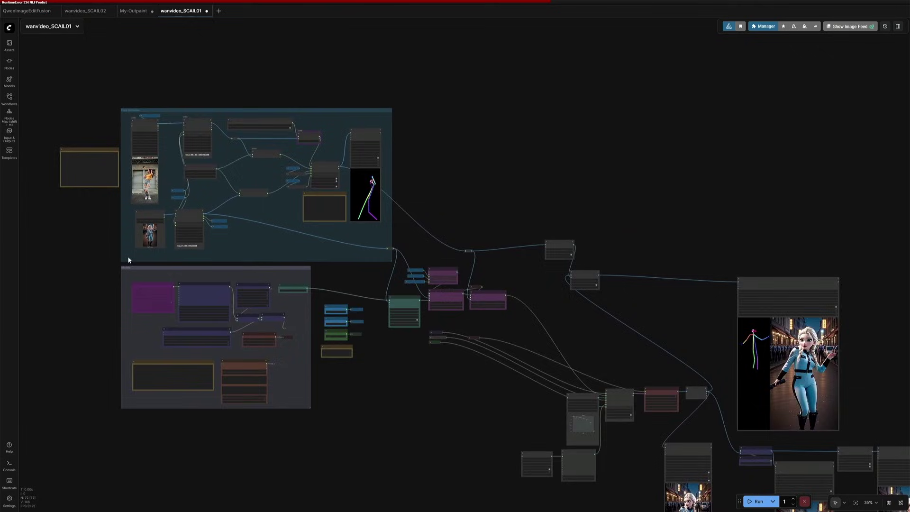
pyautogui.scroll(8, 127, 255)
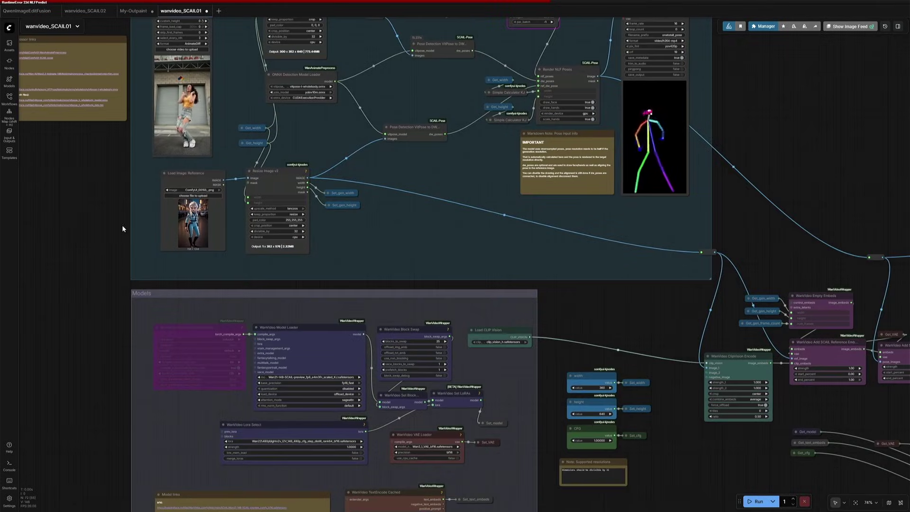
pyautogui.scroll(3, 90, 265)
pyautogui.hscroll(1, 81, 282)
pyautogui.scroll(4, 81, 282)
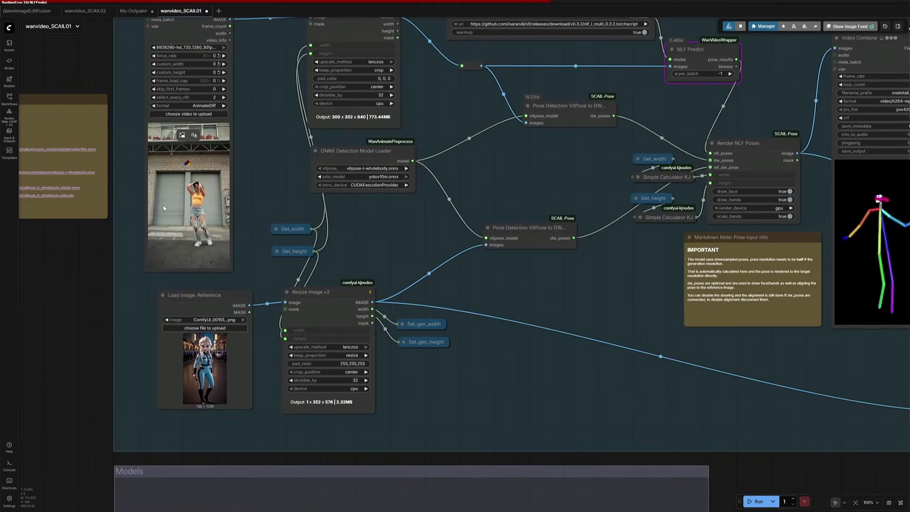
pyautogui.scroll(-2, 174, 337)
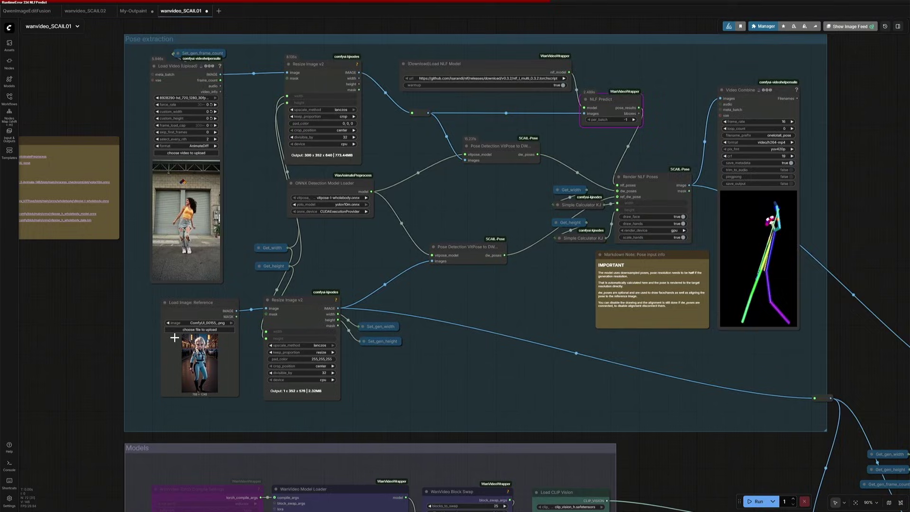
pyautogui.scroll(-3, 174, 337)
pyautogui.scroll(-10, 586, 450)
pyautogui.hscroll(10, 586, 450)
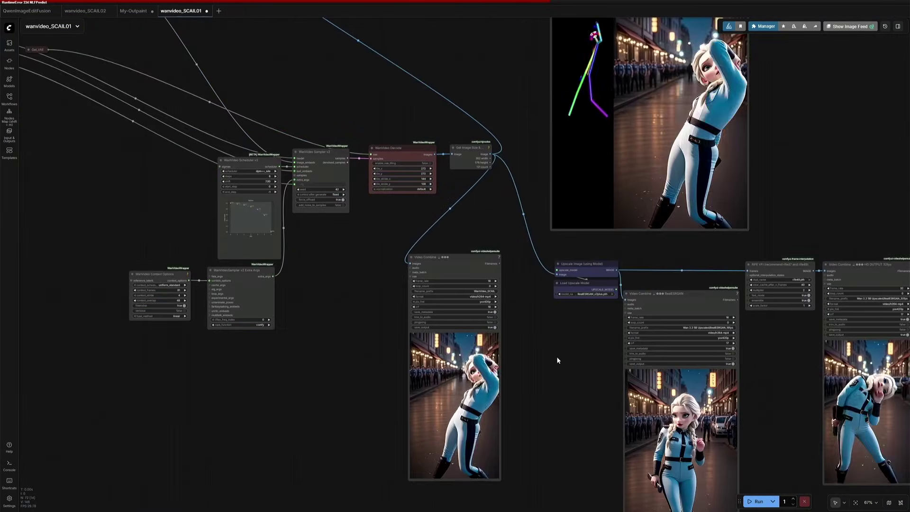
pyautogui.moveTo(556, 361); pyautogui.dragTo(187, 284)
pyautogui.scroll(5, 298, 282)
pyautogui.scroll(3, 298, 281)
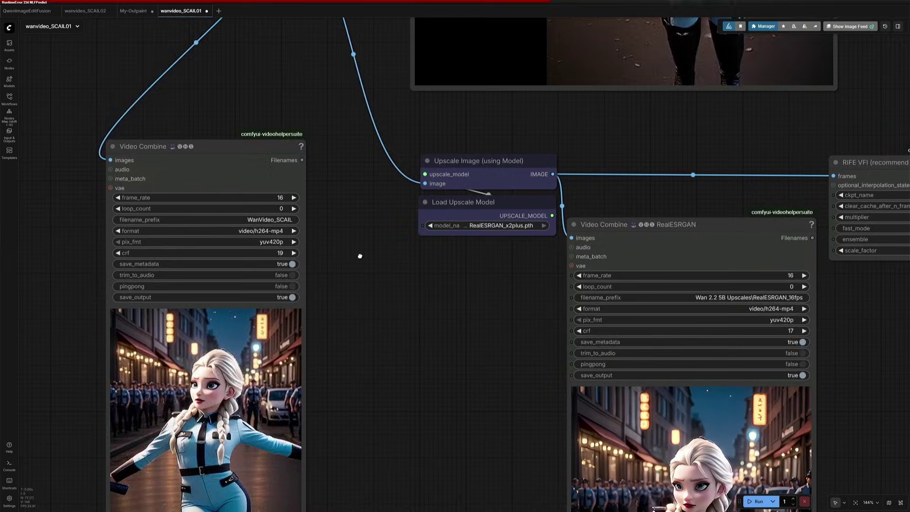
pyautogui.scroll(-3, 359, 201)
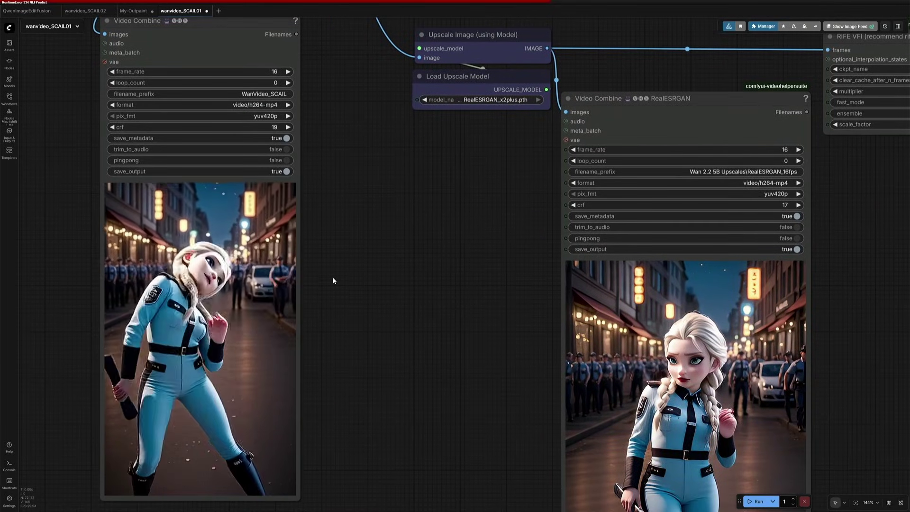
pyautogui.scroll(-4, 333, 280)
pyautogui.moveTo(332, 280); pyautogui.dragTo(15, 218)
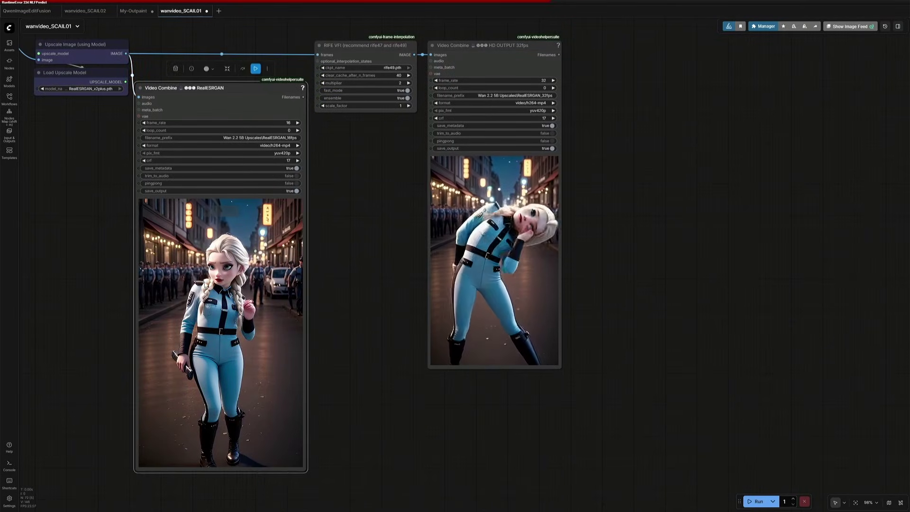
# Resume playback of the RealESRGAN Video Combine preview and zoom in on it
pyautogui.rightClick(201, 273)
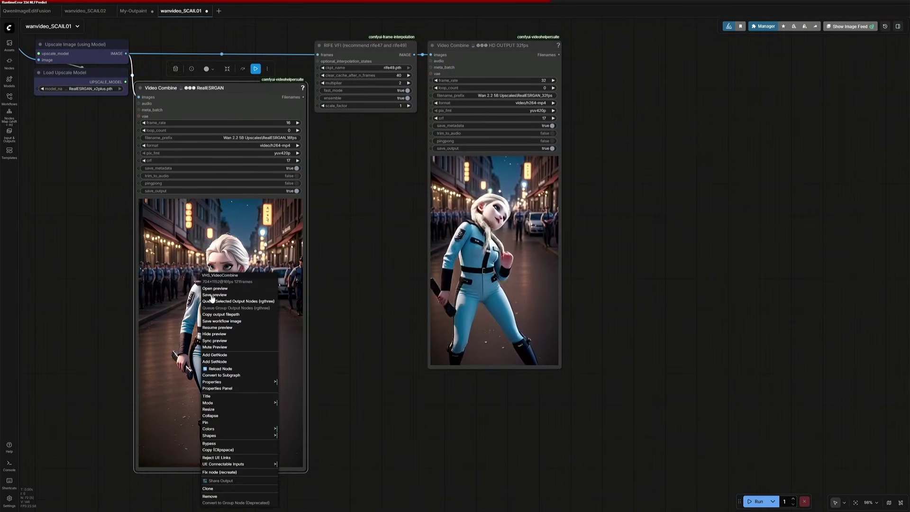
pyautogui.click(219, 328)
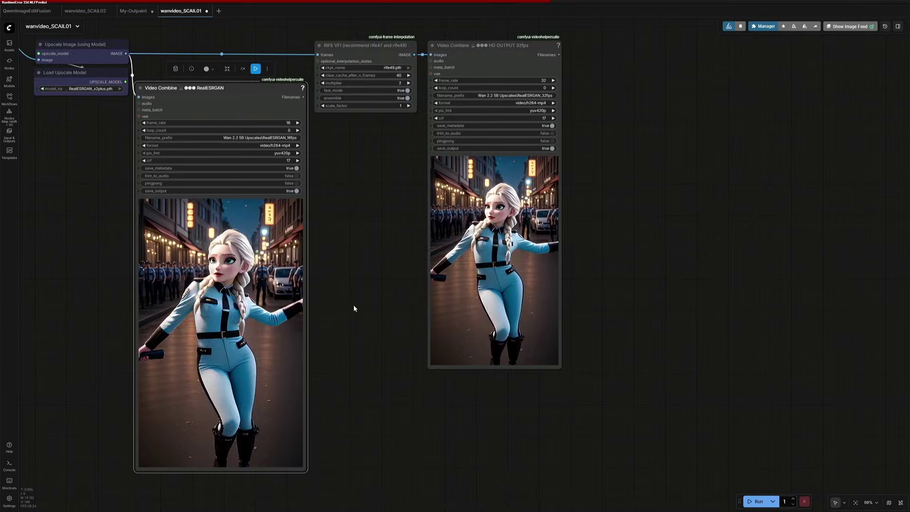
pyautogui.scroll(2, 353, 308)
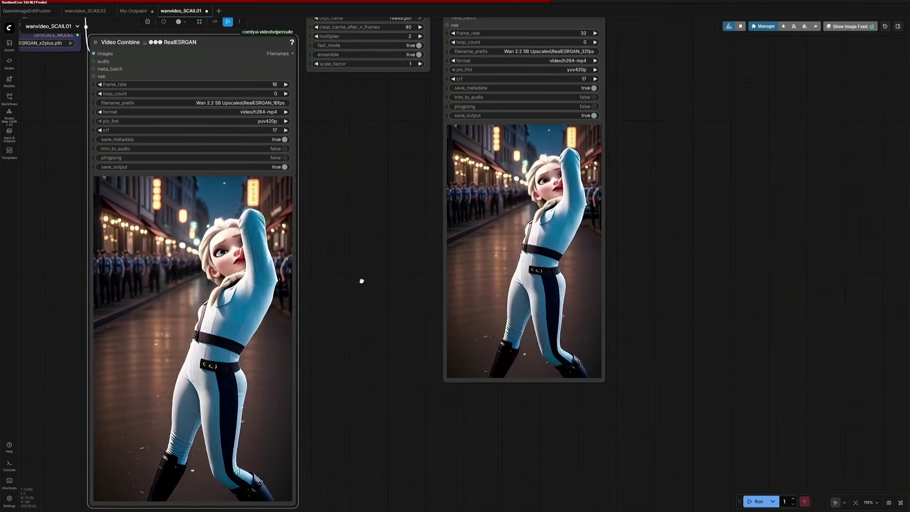
pyautogui.moveTo(362, 281); pyautogui.dragTo(260, 308)
pyautogui.scroll(4, 112, 344)
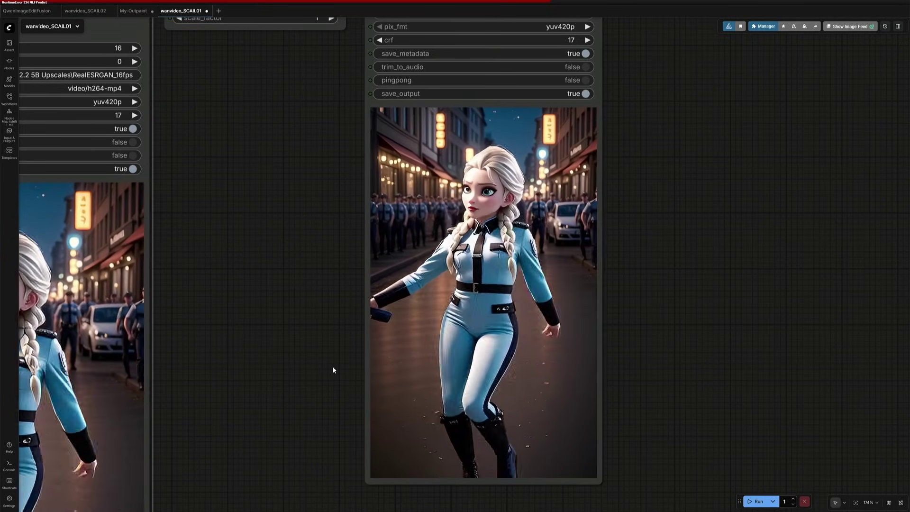
# Zoom back out to show the whole upscale and output section
pyautogui.scroll(-6, 333, 370)
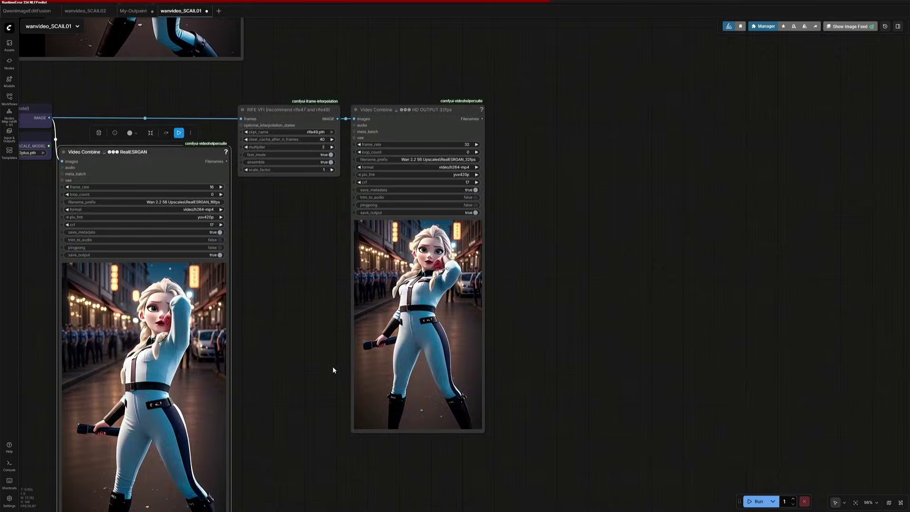
pyautogui.scroll(-2, 331, 366)
pyautogui.moveTo(319, 367); pyautogui.dragTo(324, 390)
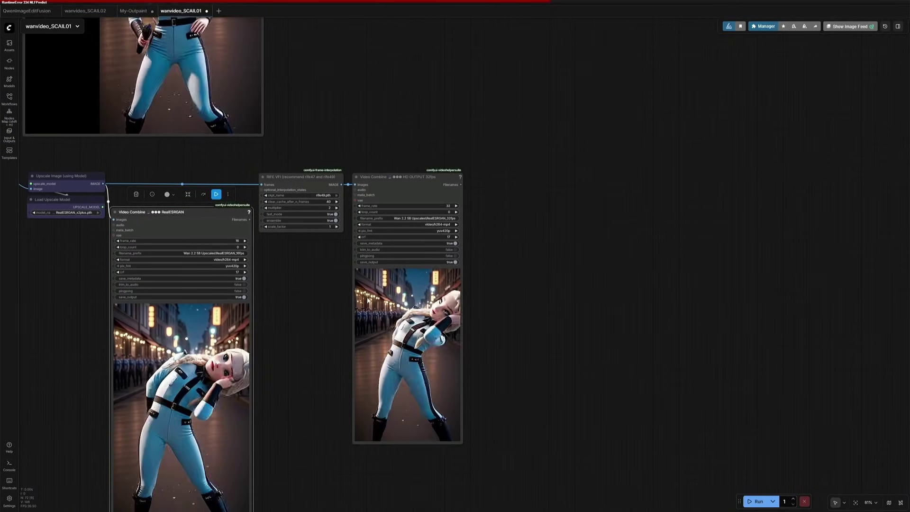
pyautogui.moveTo(302, 357); pyautogui.dragTo(386, 368)
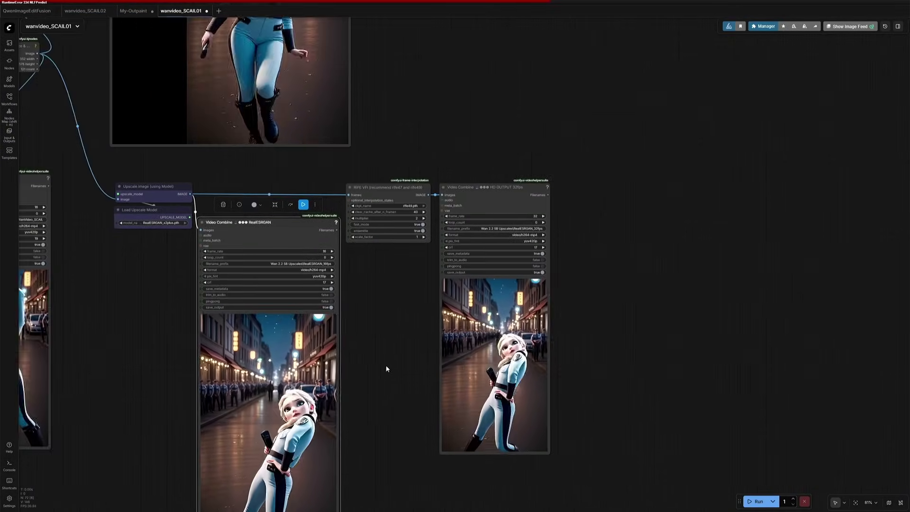
pyautogui.scroll(-2, 386, 368)
pyautogui.scroll(-1, 189, 347)
pyautogui.moveTo(188, 347); pyautogui.dragTo(218, 390)
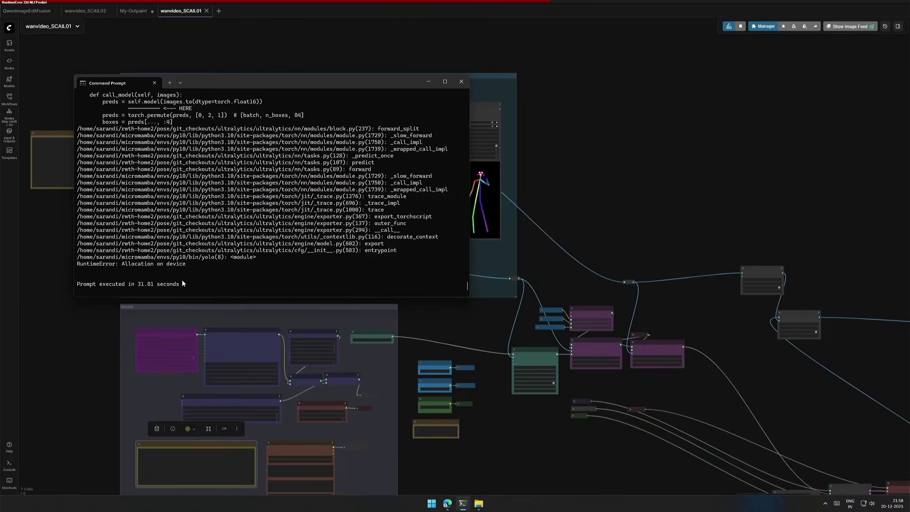
# Scroll the Command Prompt log to check the 428.29-second run time
pyautogui.scroll(3, 181, 280)
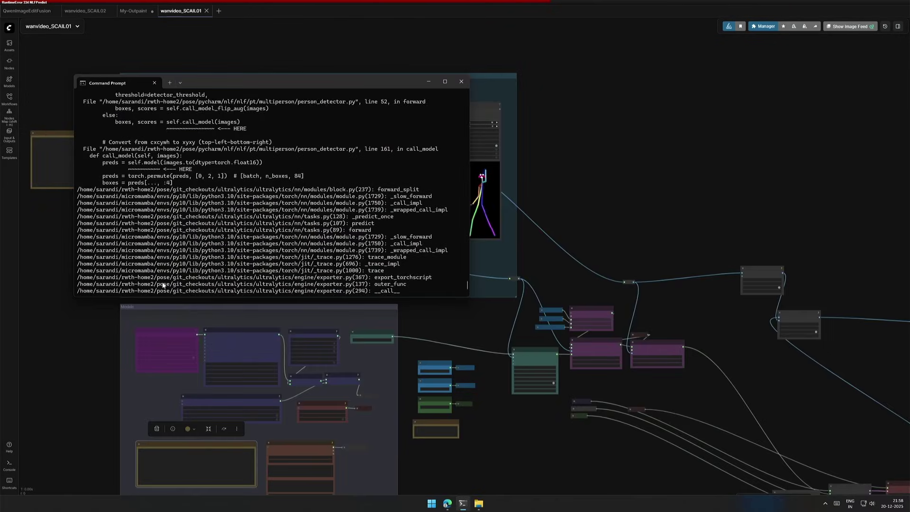
pyautogui.scroll(-3, 163, 285)
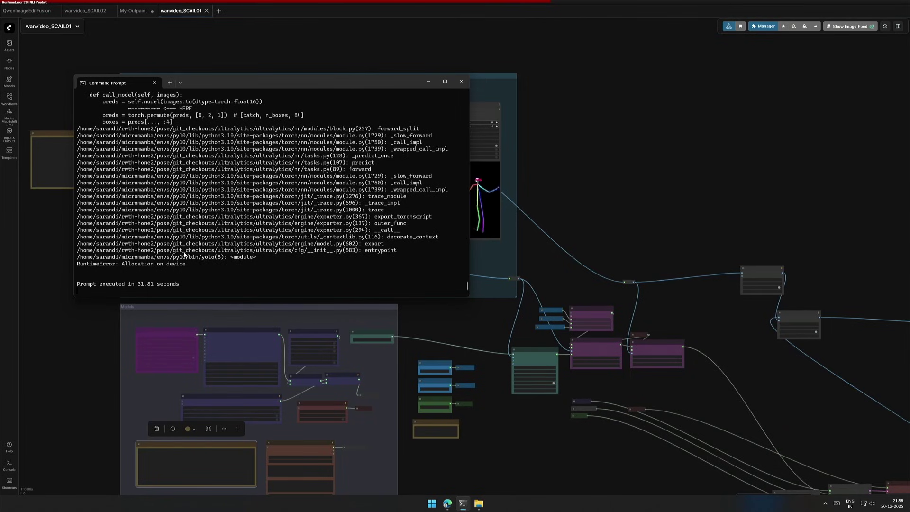
pyautogui.scroll(5, 184, 254)
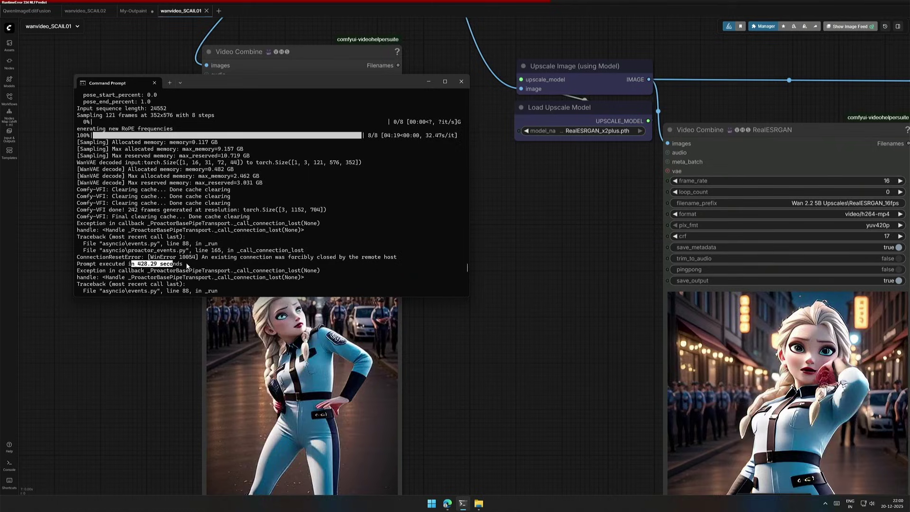
pyautogui.click(186, 267)
pyautogui.scroll(-1, 522, 365)
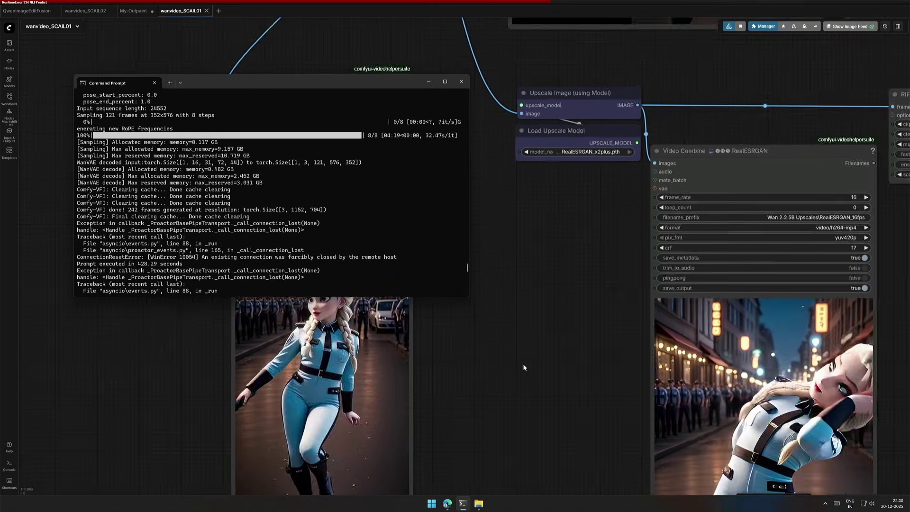
# Return to ComfyUI and bring the RIFE and 32fps HD output nodes into view
pyautogui.click(522, 363)
pyautogui.scroll(-1, 522, 362)
pyautogui.moveTo(524, 372); pyautogui.dragTo(185, 257)
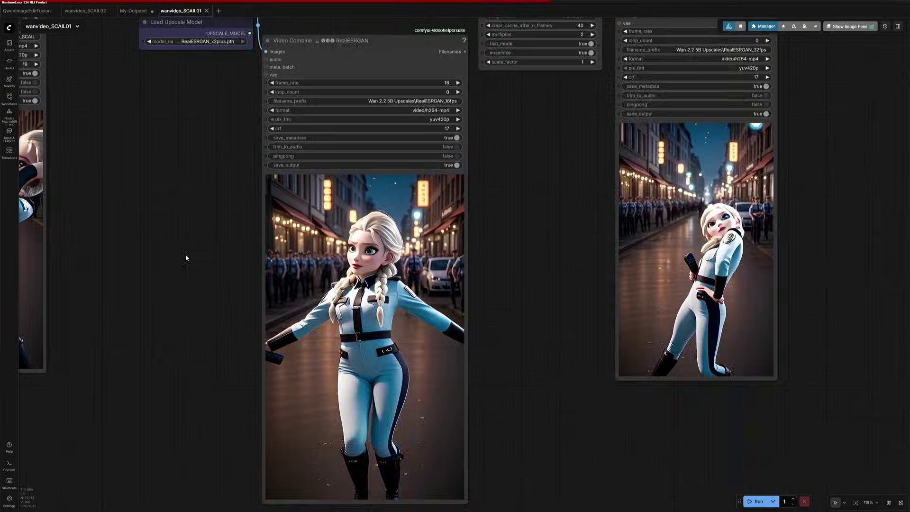
# Center and select the Pose extraction group, then move to its Preprocessor links note
pyautogui.scroll(-7, 186, 257)
pyautogui.moveTo(166, 270); pyautogui.dragTo(180, 342)
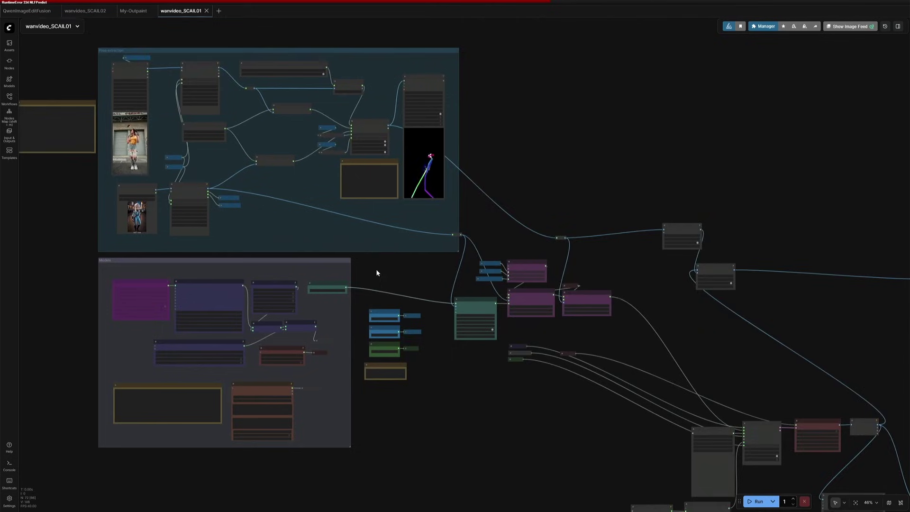
pyautogui.scroll(2, 376, 269)
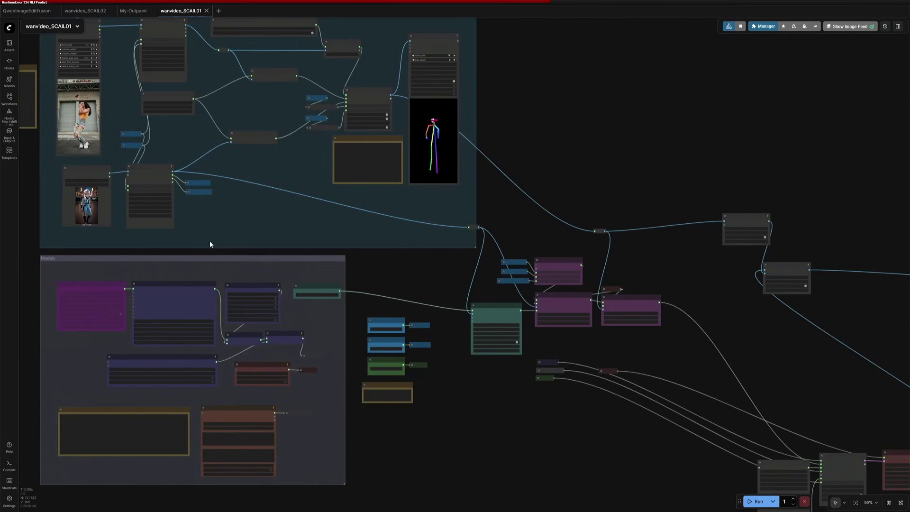
pyautogui.moveTo(48, 207); pyautogui.dragTo(131, 343)
pyautogui.scroll(2, 108, 295)
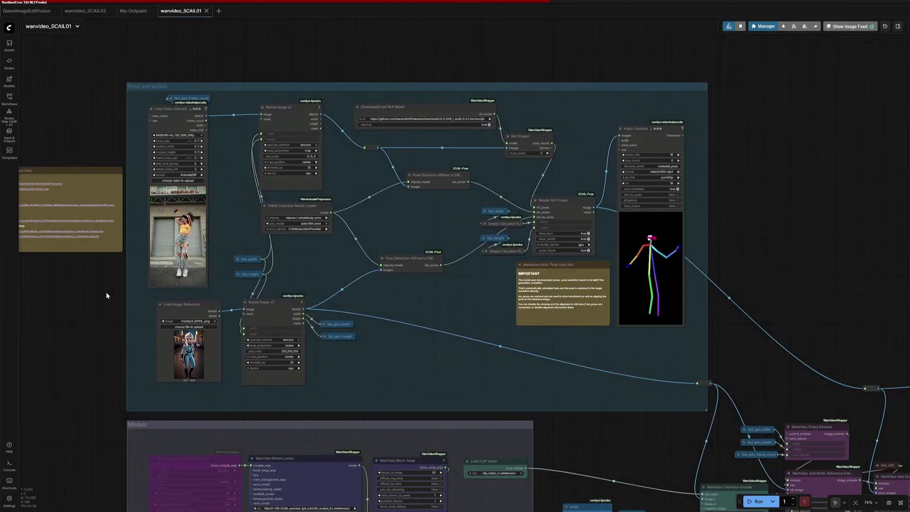
pyautogui.scroll(3, 106, 291)
pyautogui.moveTo(97, 294); pyautogui.dragTo(74, 324)
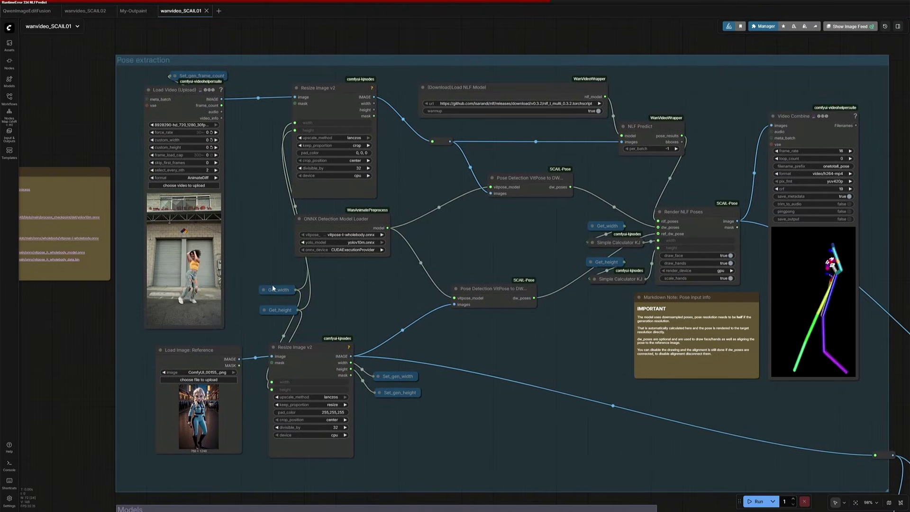
pyautogui.click(187, 62)
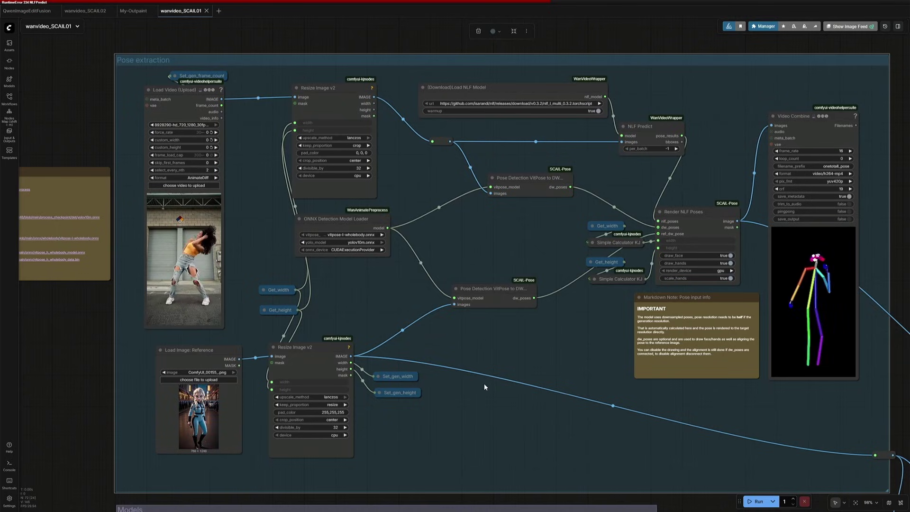
pyautogui.moveTo(339, 308); pyautogui.dragTo(186, 267)
pyautogui.scroll(10, 186, 267)
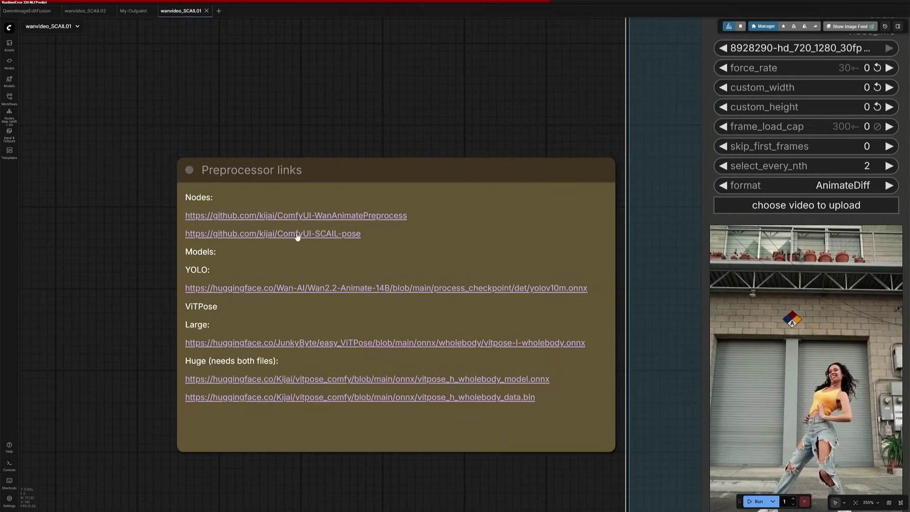
# Zoom into the Preprocessor links note and select the YOLO heading
pyautogui.scroll(-2, 122, 325)
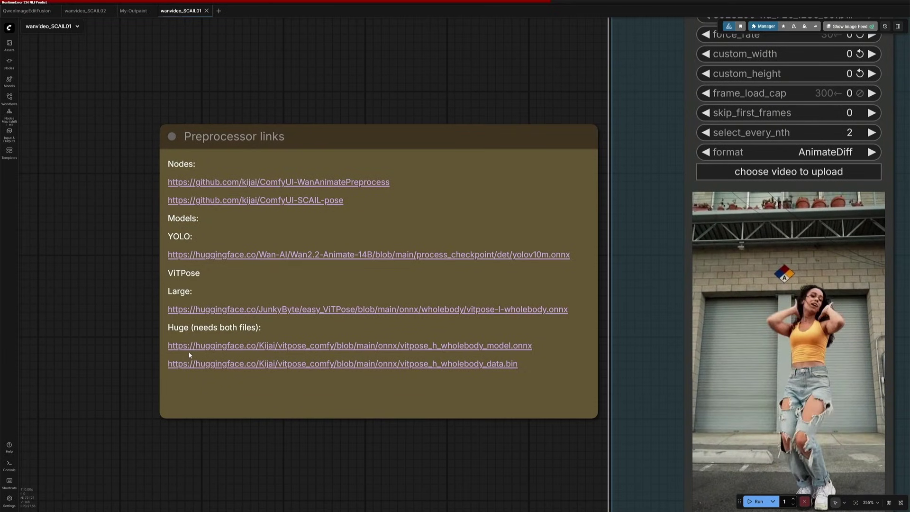
pyautogui.scroll(-3, 179, 363)
pyautogui.doubleClick(138, 235)
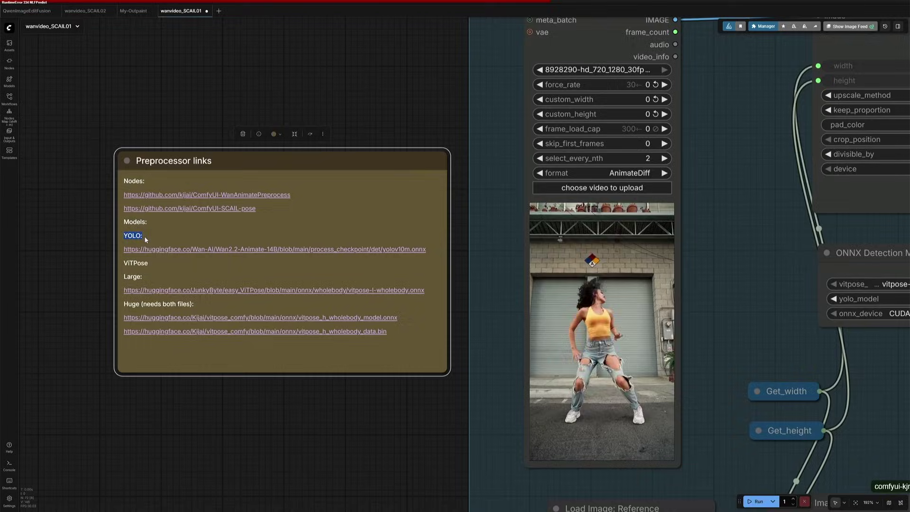
# Open the yolov10m.onnx Hugging Face page, then switch to the ComfyUI models folder
pyautogui.click(211, 250)
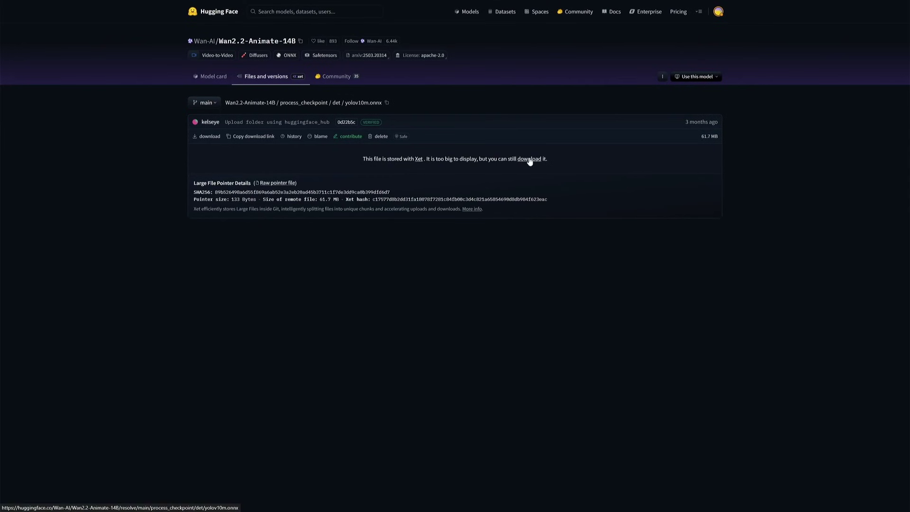
pyautogui.hotkey('alt', 'Tab')
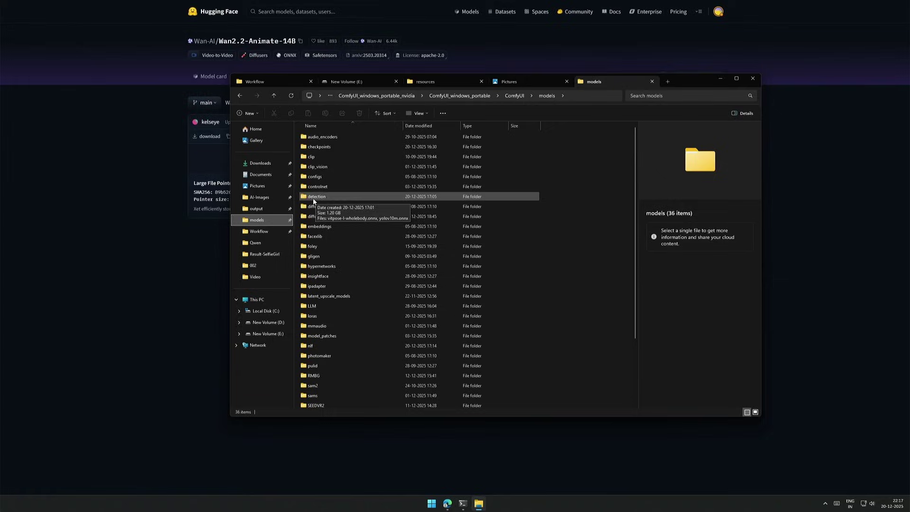
# Check yolov10m.onnx in models\detection, then open the update folder and select update_comfyui.bat
pyautogui.doubleClick(322, 198)
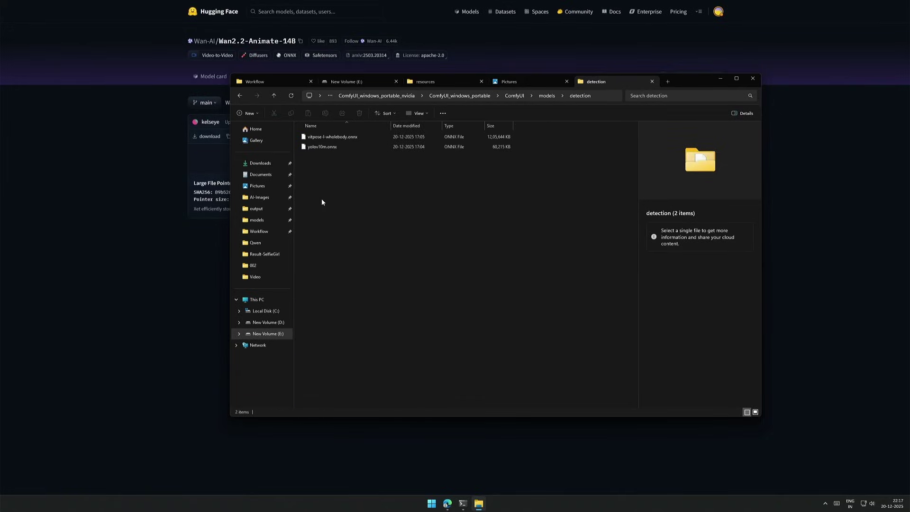
pyautogui.click(311, 149)
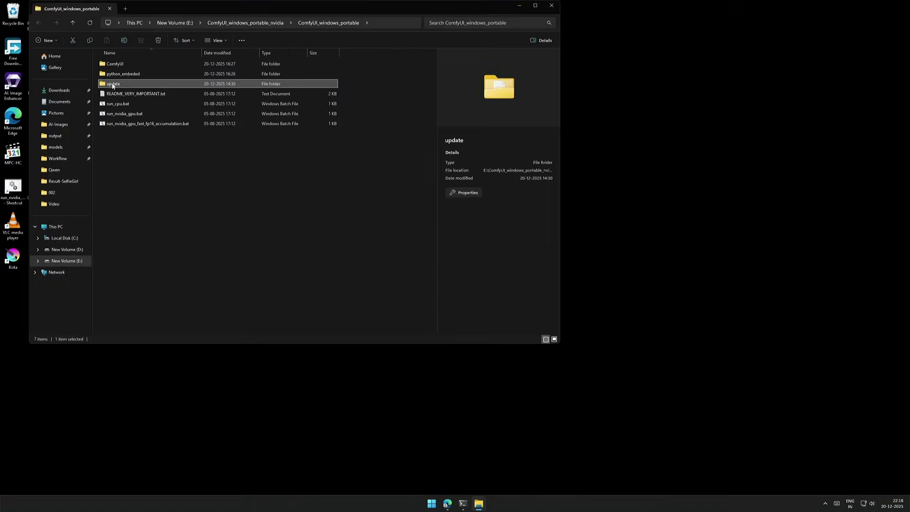
pyautogui.doubleClick(104, 84)
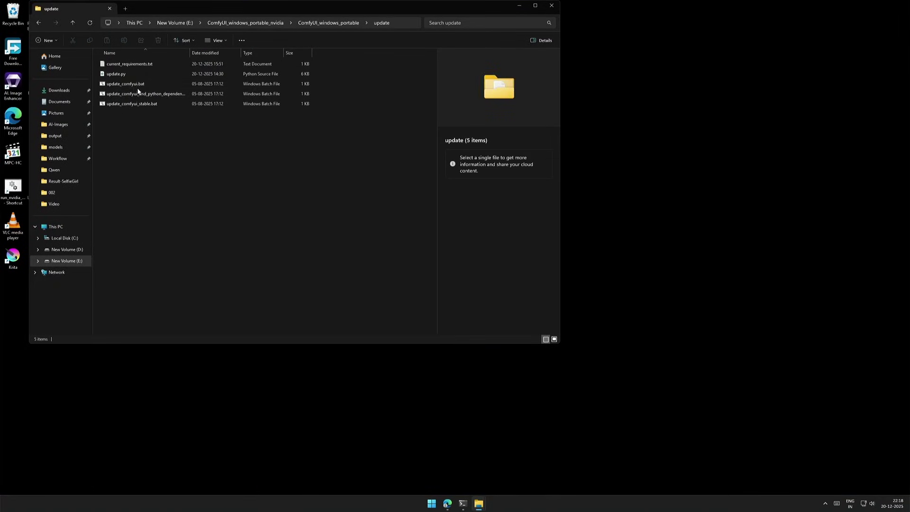
pyautogui.click(123, 83)
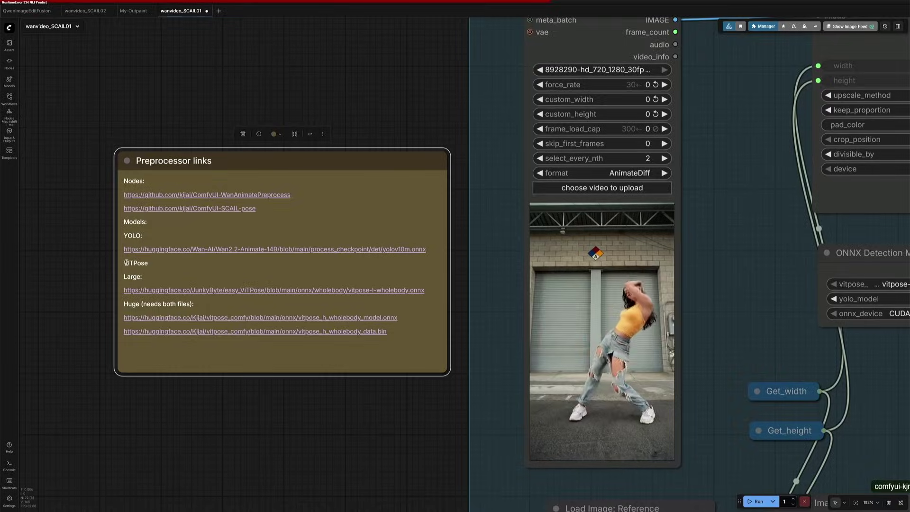
# Open the vitpose-l-wholebody.onnx Hugging Face page from the note and confirm it in Explorer
pyautogui.moveTo(124, 263); pyautogui.dragTo(147, 262)
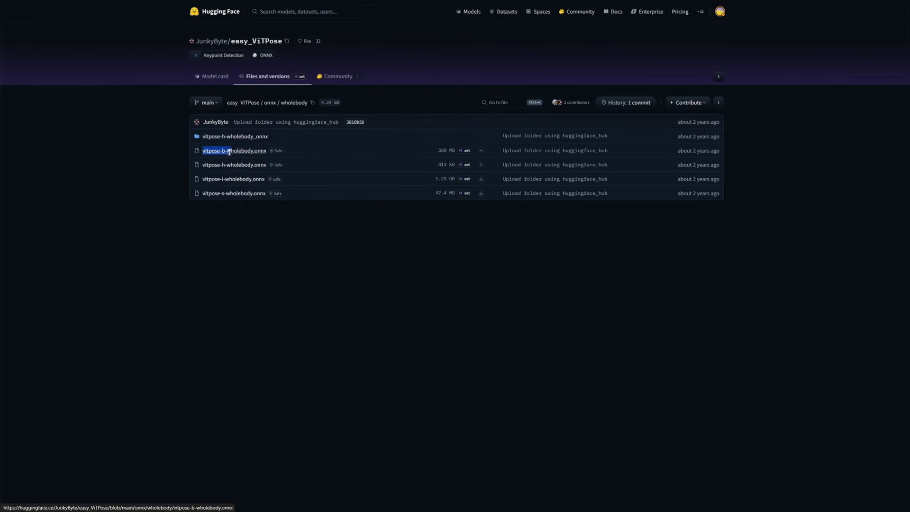
pyautogui.moveTo(223, 159); pyautogui.dragTo(226, 164)
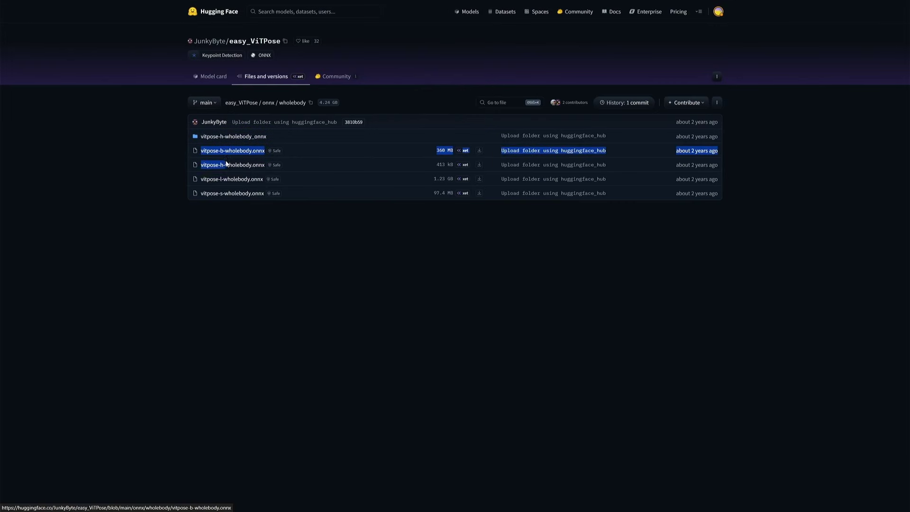
pyautogui.click(158, 178)
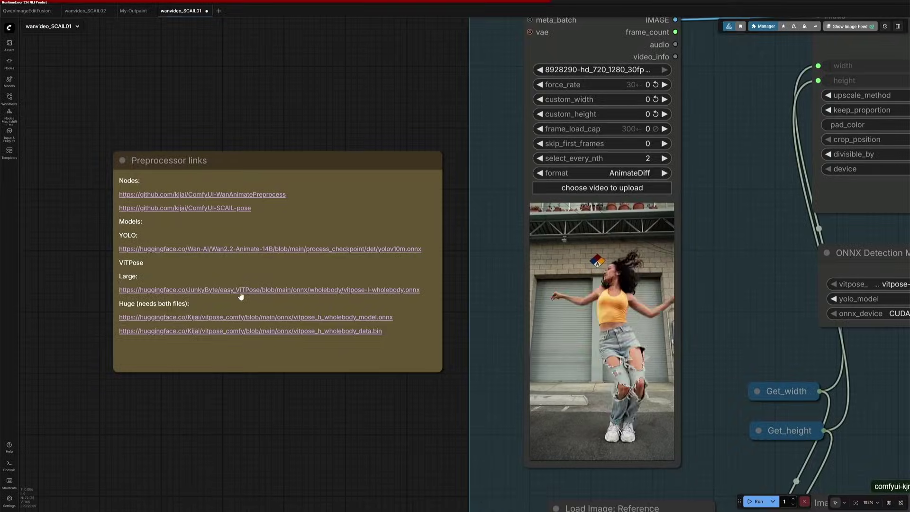
pyautogui.click(245, 290)
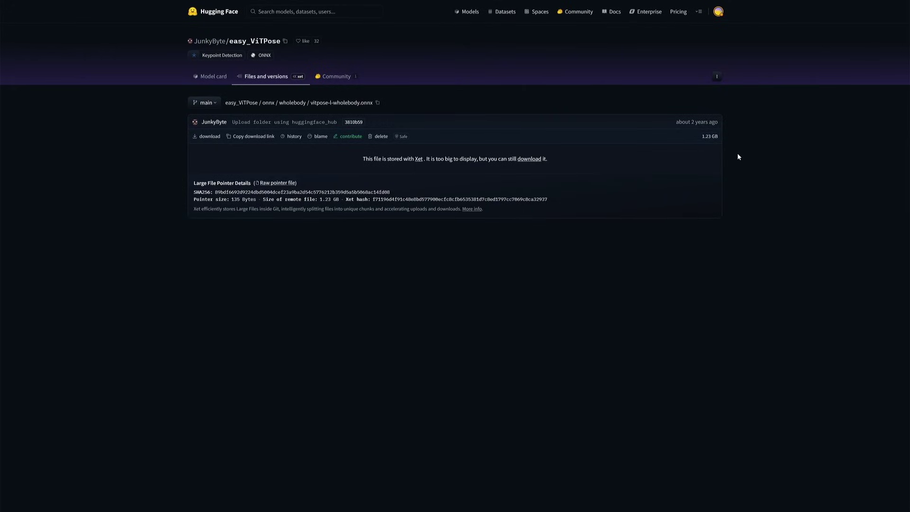
pyautogui.hotkey('alt', 'Tab')
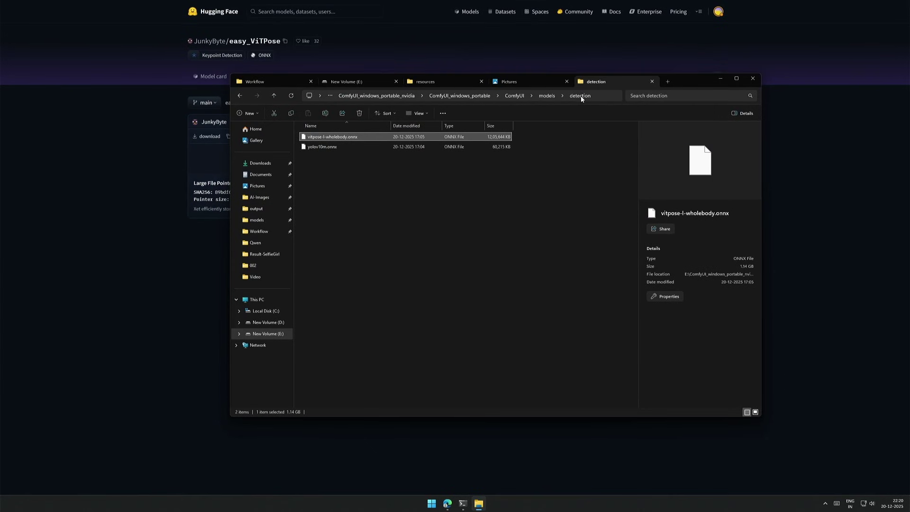
pyautogui.click(719, 80)
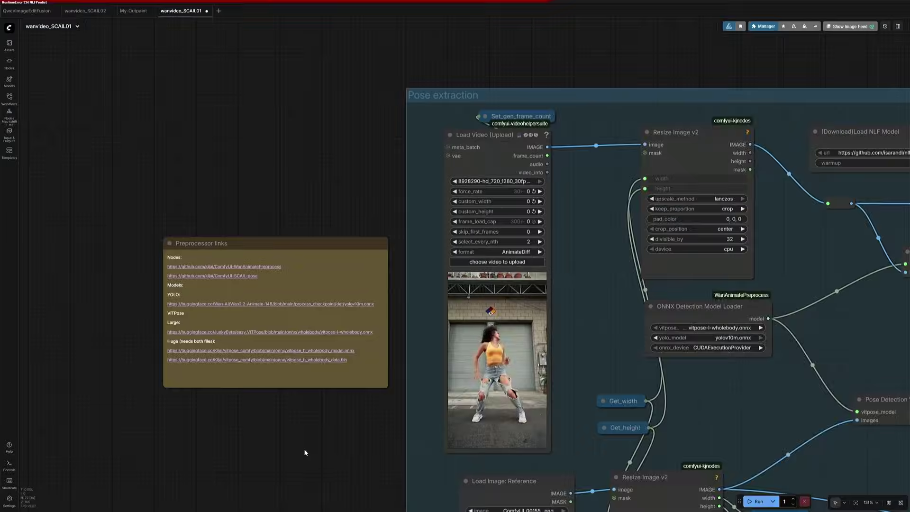
pyautogui.moveTo(304, 451); pyautogui.dragTo(110, 423)
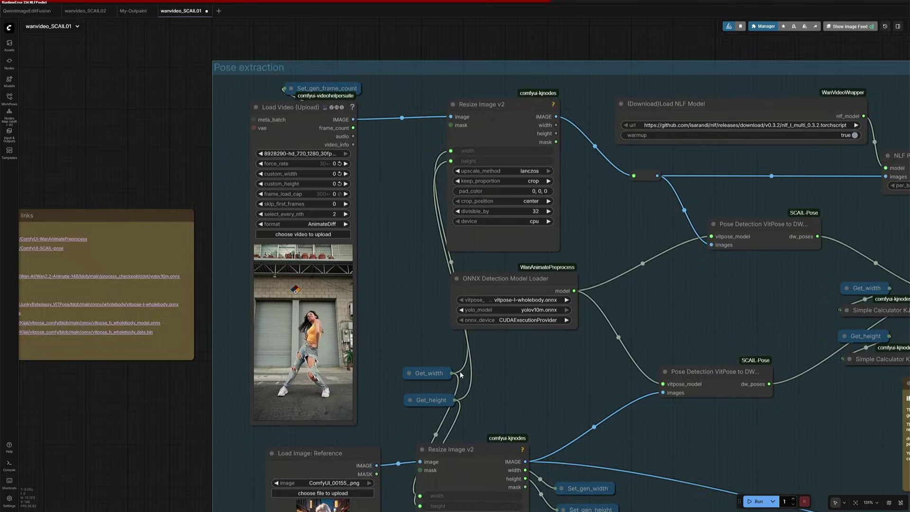
pyautogui.scroll(4, 468, 304)
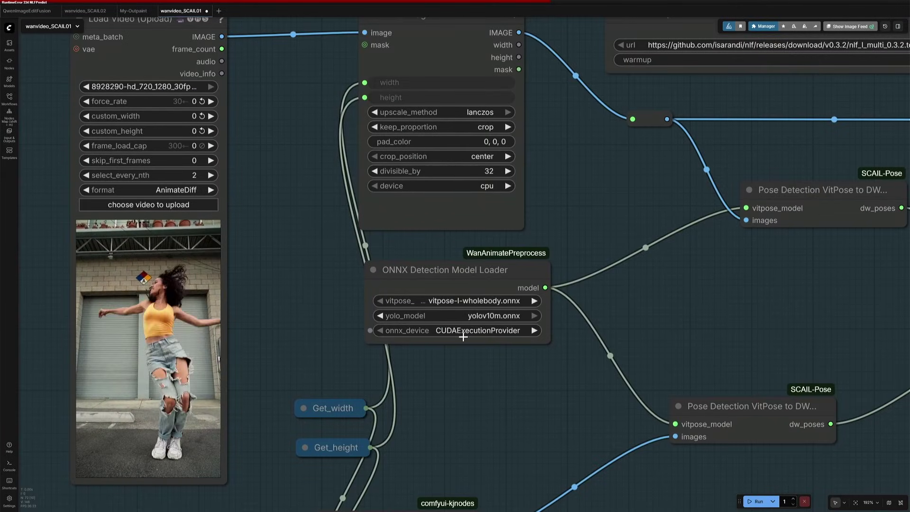
pyautogui.click(472, 330)
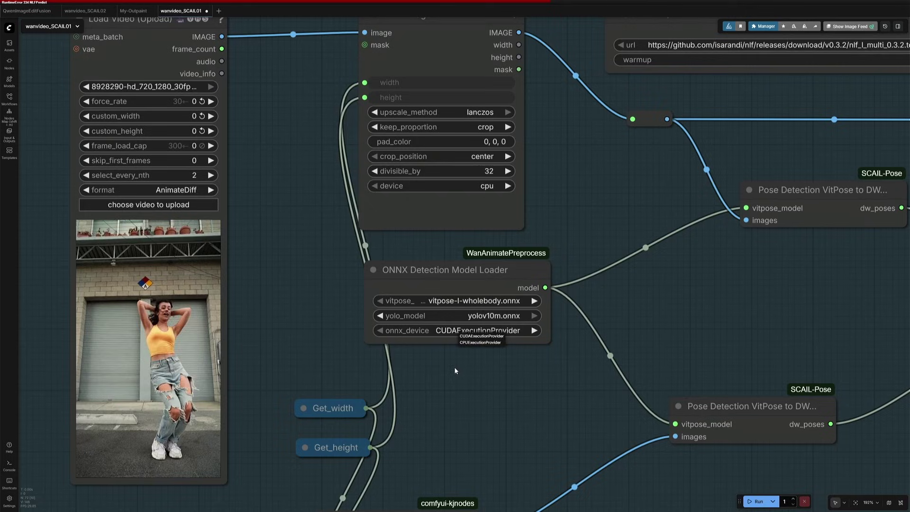
pyautogui.scroll(-2, 455, 370)
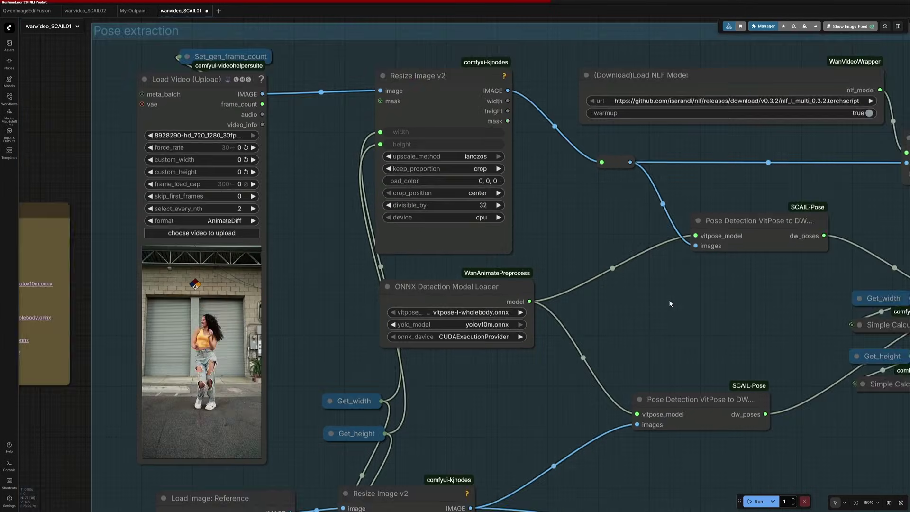
pyautogui.moveTo(668, 300); pyautogui.dragTo(420, 372)
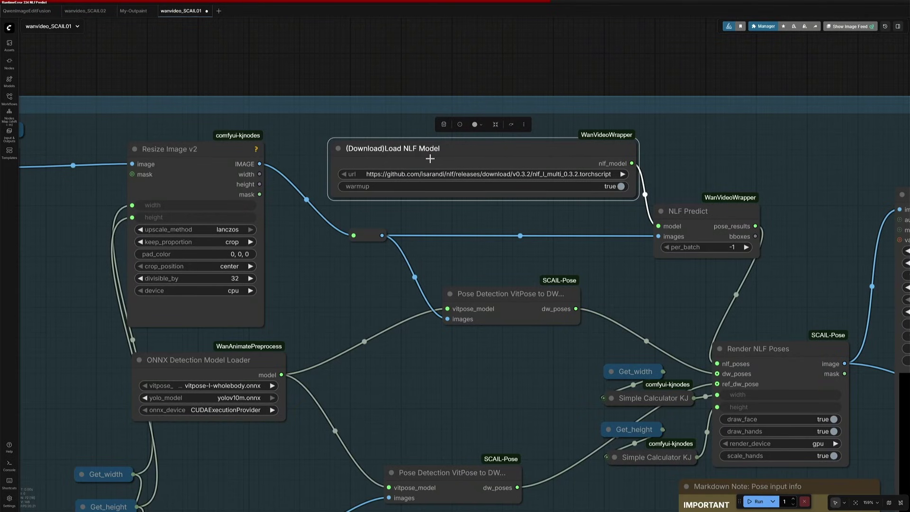
pyautogui.scroll(-3, 478, 253)
pyautogui.moveTo(433, 358); pyautogui.dragTo(447, 216)
pyautogui.moveTo(474, 409); pyautogui.dragTo(505, 349)
pyautogui.scroll(-3, 527, 375)
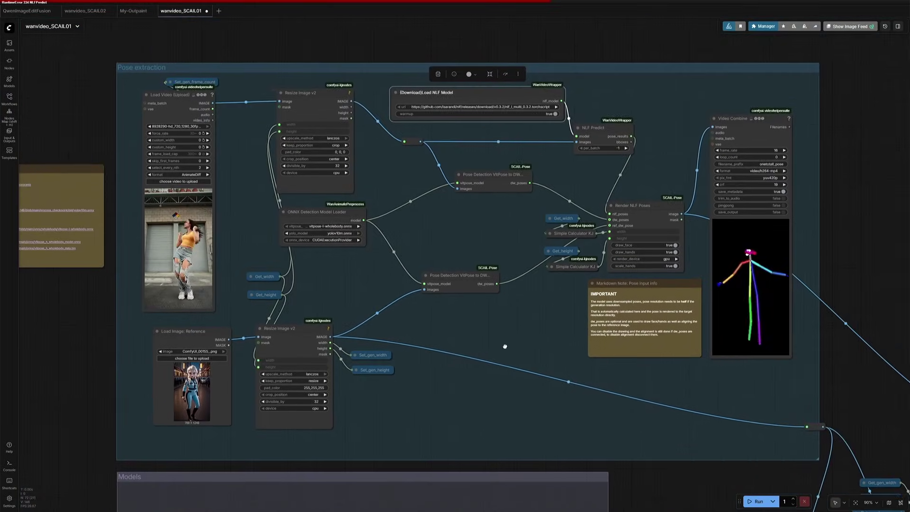
pyautogui.scroll(-10, 277, 311)
pyautogui.moveTo(311, 142); pyautogui.dragTo(768, 475)
pyautogui.moveTo(281, 93); pyautogui.dragTo(475, 273)
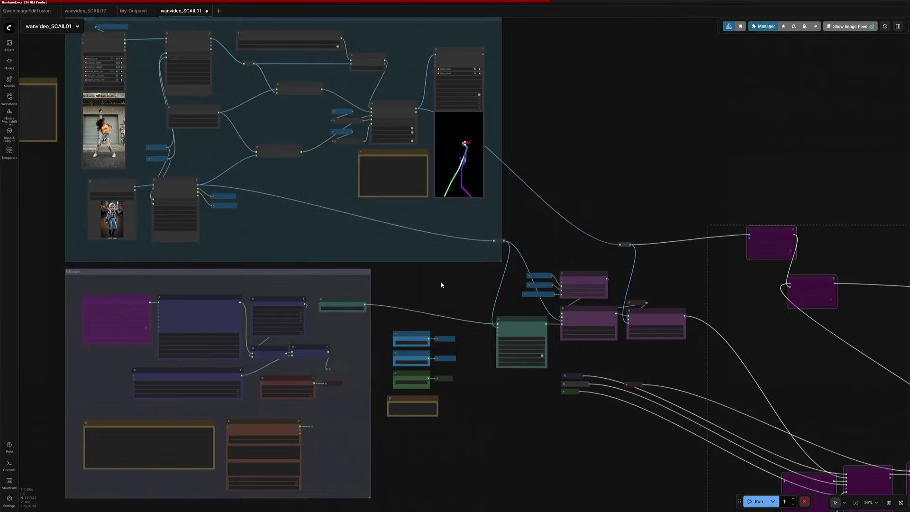
pyautogui.scroll(3, 441, 284)
pyautogui.moveTo(360, 253); pyautogui.dragTo(445, 317)
pyautogui.moveTo(361, 247); pyautogui.dragTo(476, 318)
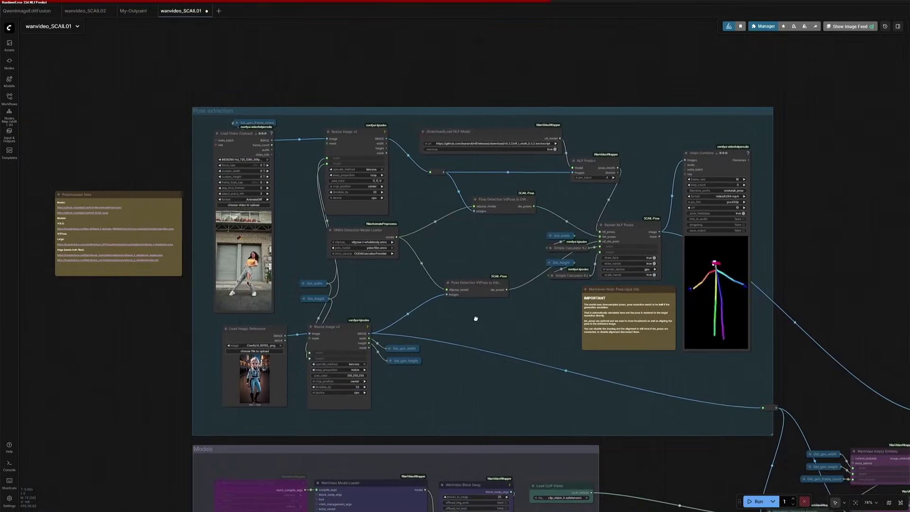
pyautogui.scroll(5, 234, 232)
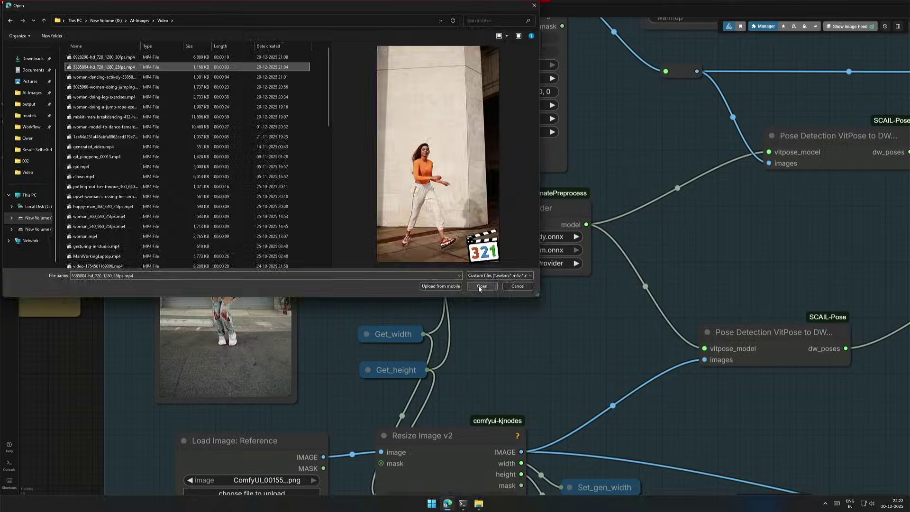
# Load 5385804-hd_720_1280_25fps.mp4 as the driving video and view the reference image nodes
pyautogui.click(482, 285)
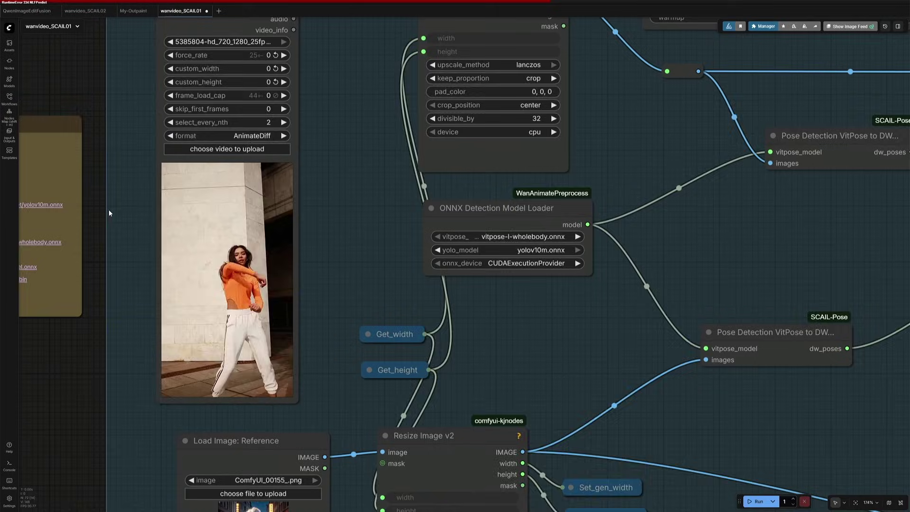
pyautogui.scroll(-4, 109, 213)
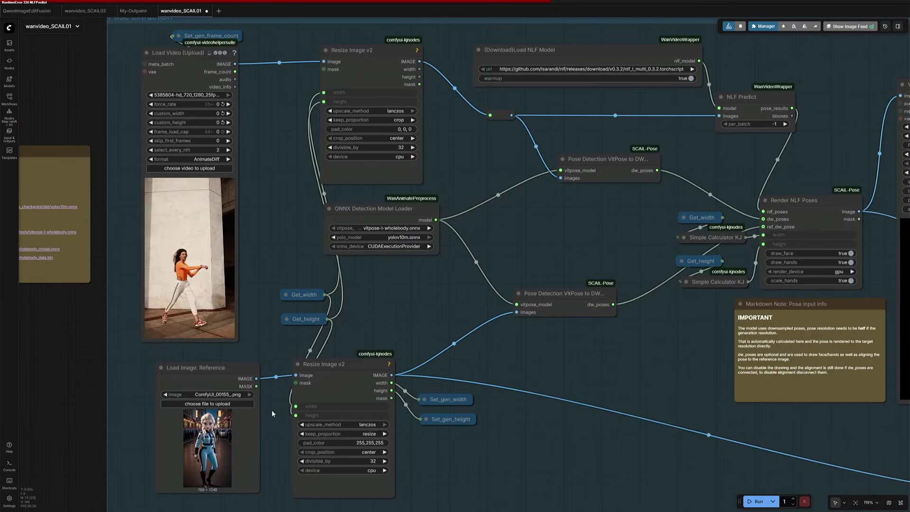
pyautogui.scroll(4, 271, 411)
pyautogui.moveTo(284, 390); pyautogui.dragTo(294, 322)
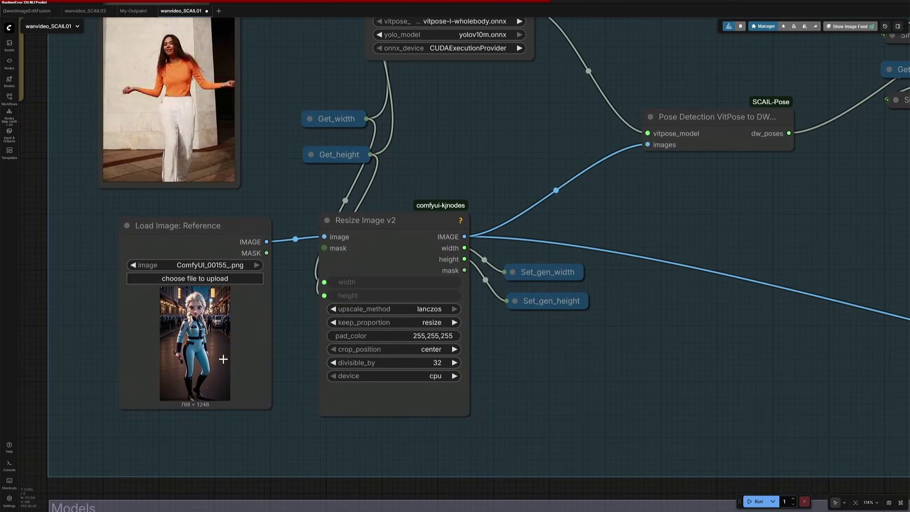
# Pan across the pose group and WanVideo nodes out to a full graph overview
pyautogui.scroll(-2, 238, 358)
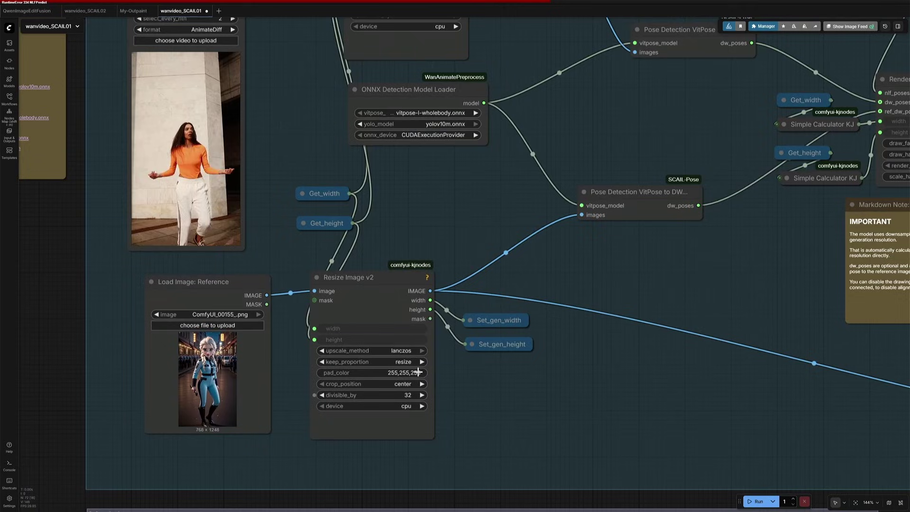
pyautogui.scroll(-3, 405, 375)
pyautogui.moveTo(564, 417); pyautogui.dragTo(386, 451)
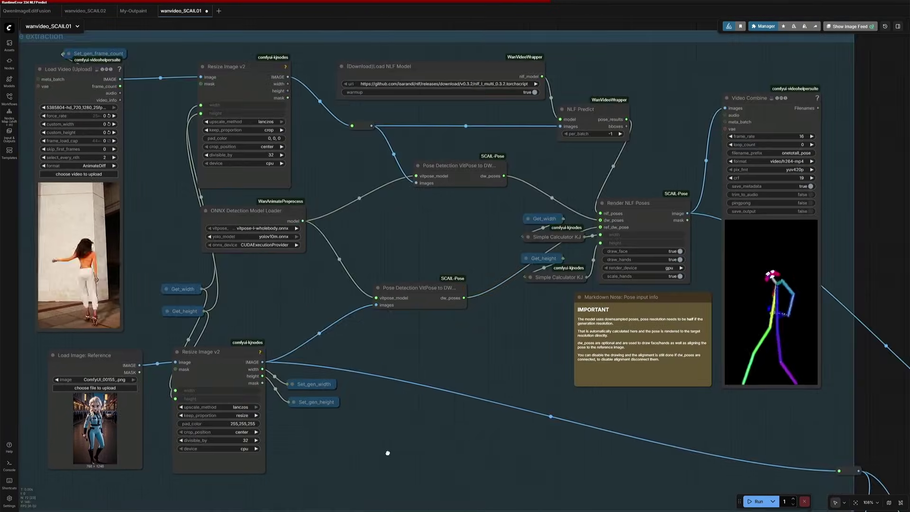
pyautogui.scroll(-1, 447, 417)
pyautogui.moveTo(447, 417); pyautogui.dragTo(294, 372)
pyautogui.scroll(-4, 294, 372)
pyautogui.moveTo(425, 428); pyautogui.dragTo(342, 344)
pyautogui.click(755, 501)
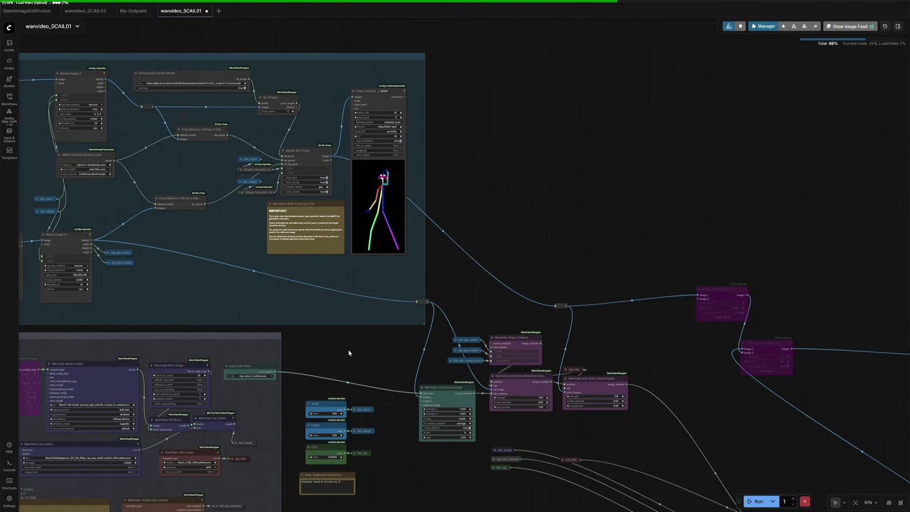
pyautogui.moveTo(338, 346); pyautogui.dragTo(367, 414)
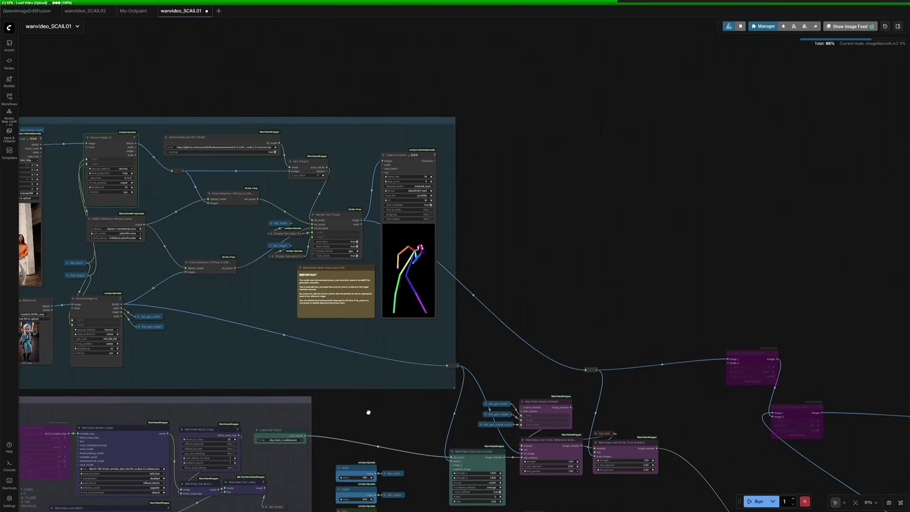
pyautogui.moveTo(258, 301); pyautogui.dragTo(371, 337)
pyautogui.scroll(2, 371, 337)
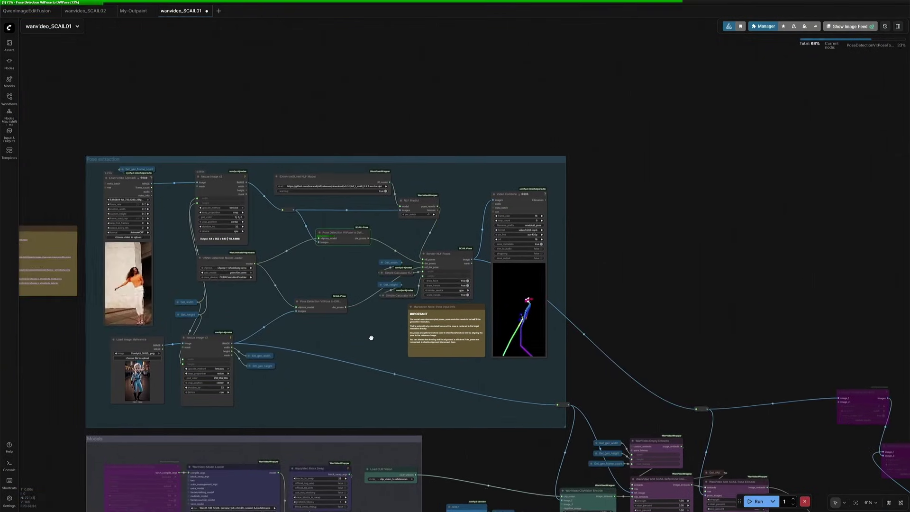
pyautogui.scroll(6, 218, 265)
pyautogui.scroll(4, 133, 244)
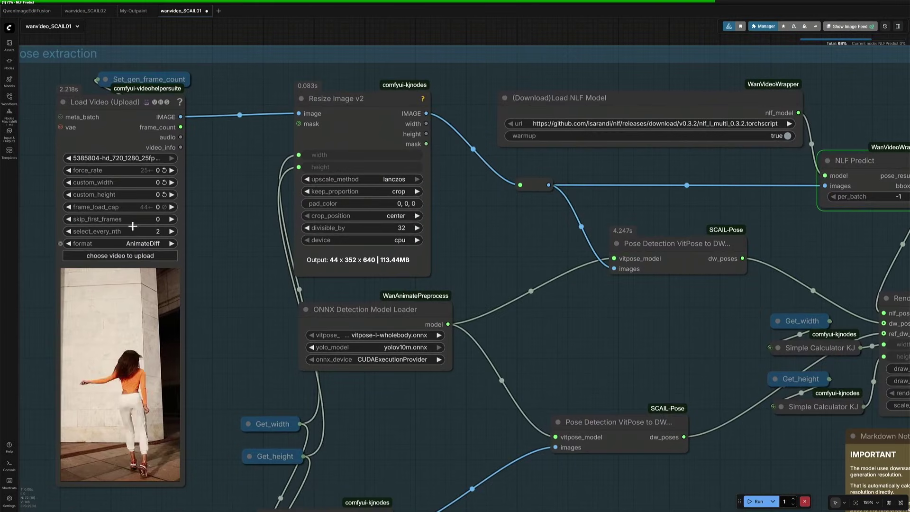
pyautogui.doubleClick(137, 208)
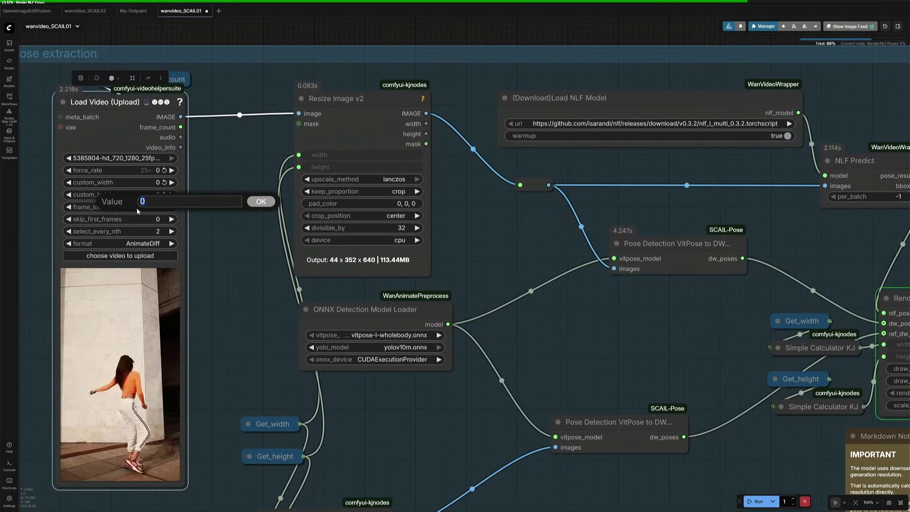
pyautogui.write('81')
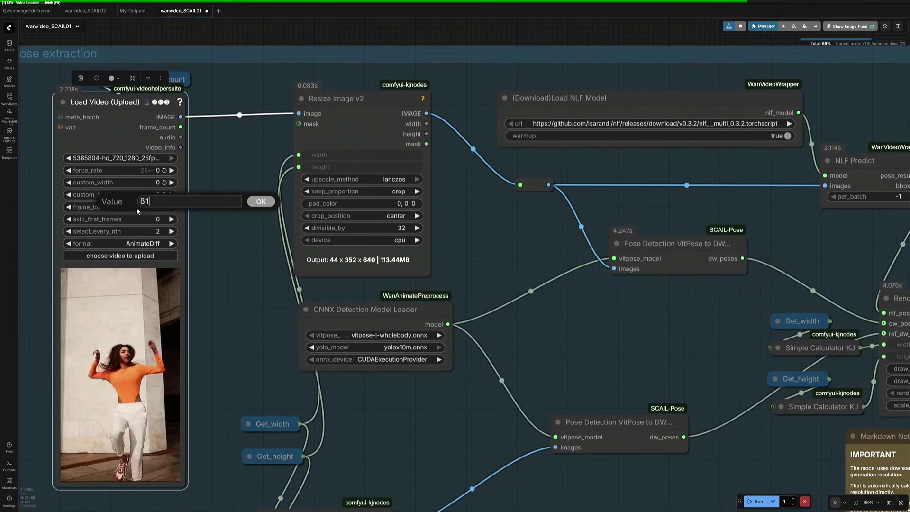
pyautogui.press('Return')
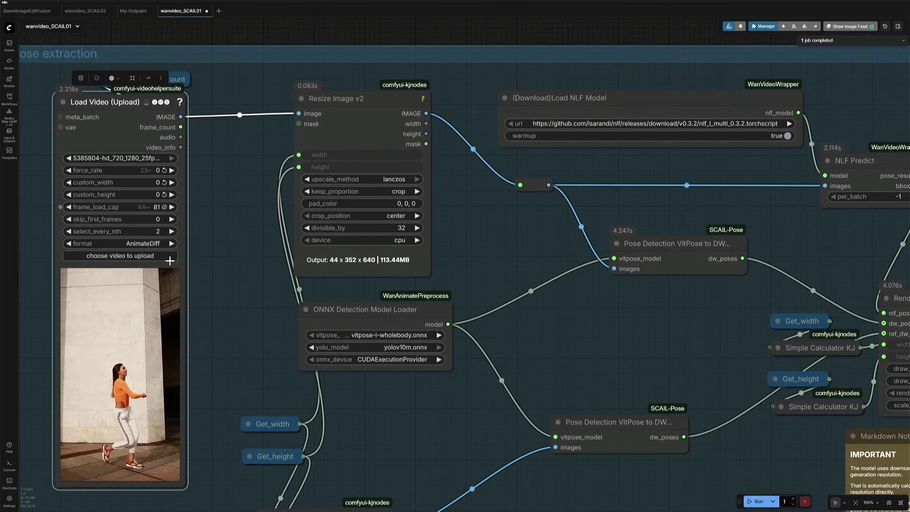
pyautogui.click(250, 373)
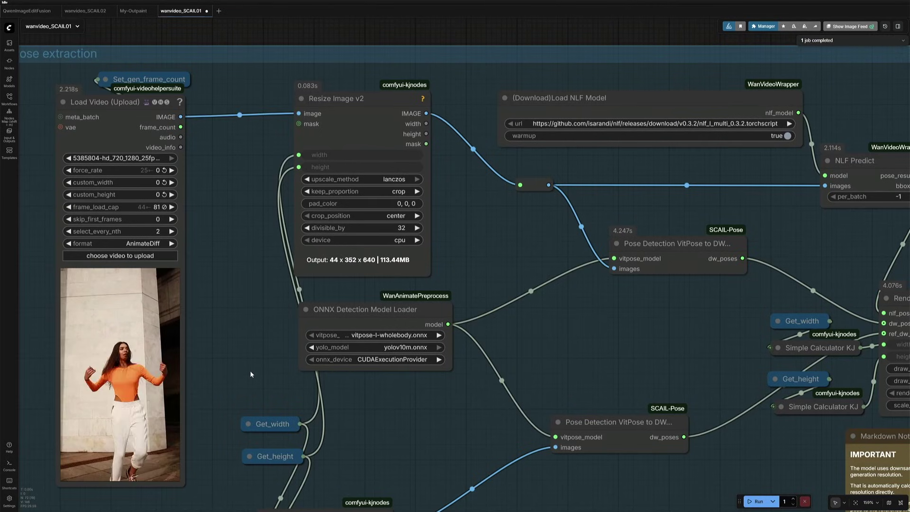
pyautogui.scroll(-4, 249, 370)
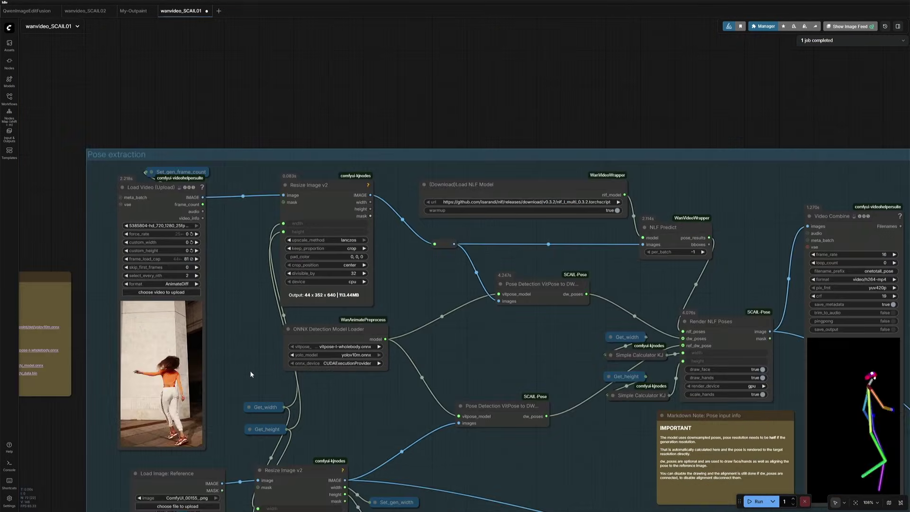
pyautogui.moveTo(362, 414); pyautogui.dragTo(273, 359)
pyautogui.moveTo(424, 438); pyautogui.dragTo(274, 357)
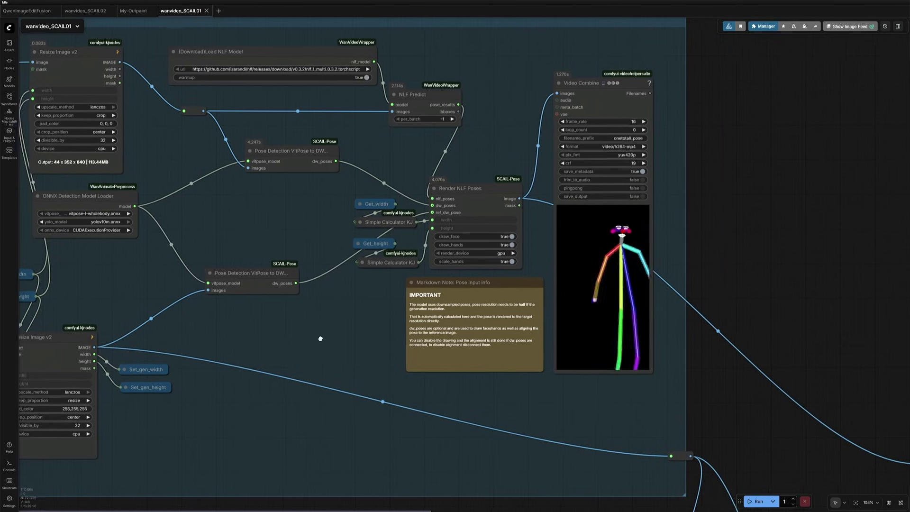
pyautogui.moveTo(314, 335); pyautogui.dragTo(516, 376)
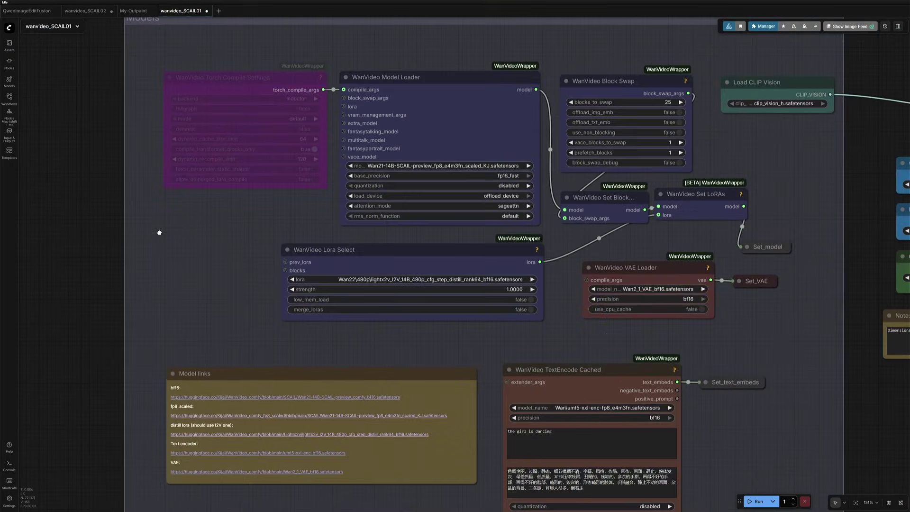
# Open the Wan21-14B-SCAIL-preview_comfy_bf16.safetensors page (32.8 GB) from the Model links note
pyautogui.click(242, 77)
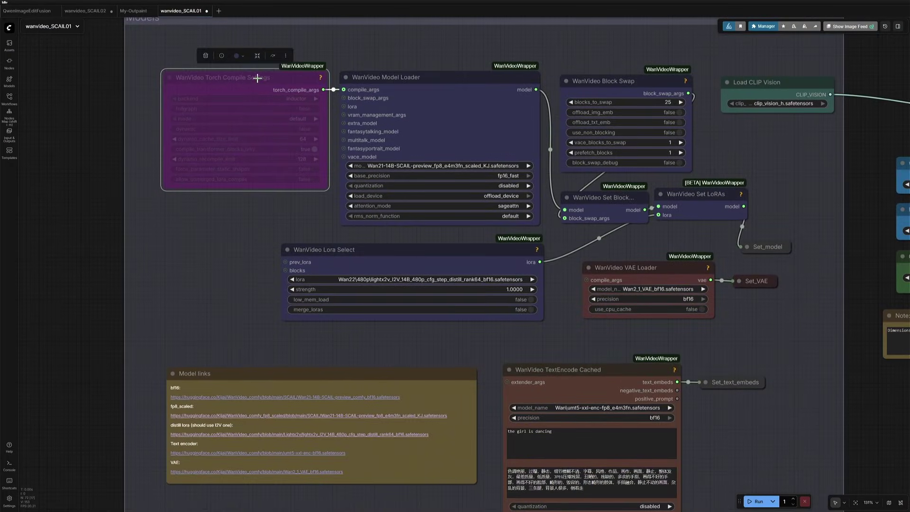
pyautogui.click(211, 238)
pyautogui.scroll(3, 390, 211)
pyautogui.moveTo(390, 211); pyautogui.dragTo(312, 152)
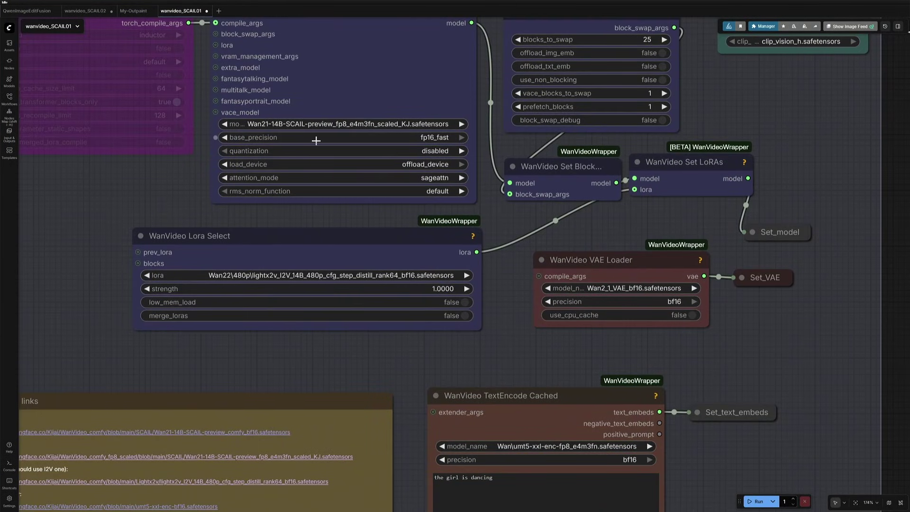
pyautogui.moveTo(91, 356); pyautogui.dragTo(236, 279)
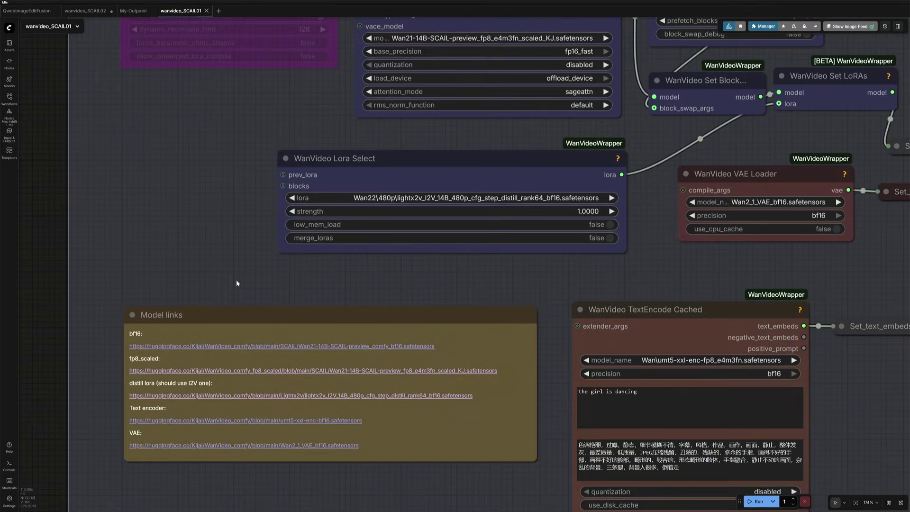
pyautogui.click(281, 347)
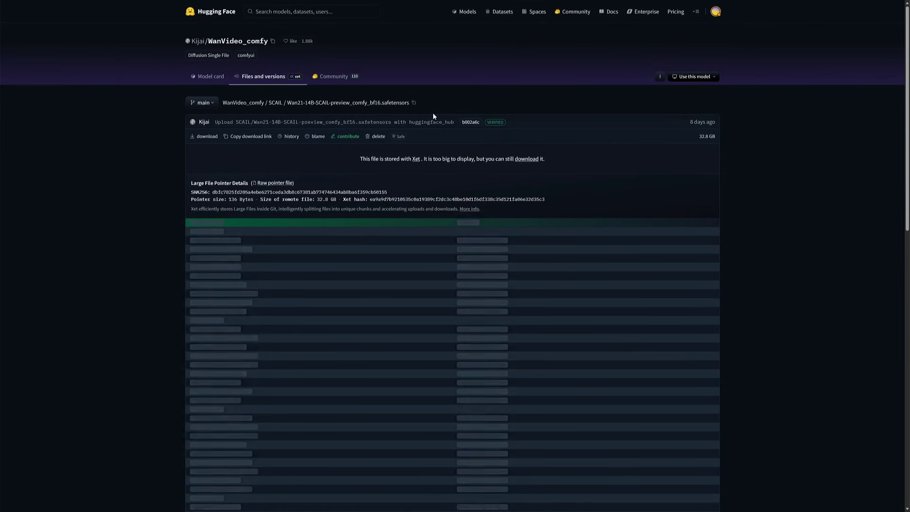
# Open the fp8_scaled SCAIL model page and review the SCAIL-Preview-GGUF file list
pyautogui.moveTo(287, 103); pyautogui.dragTo(303, 105)
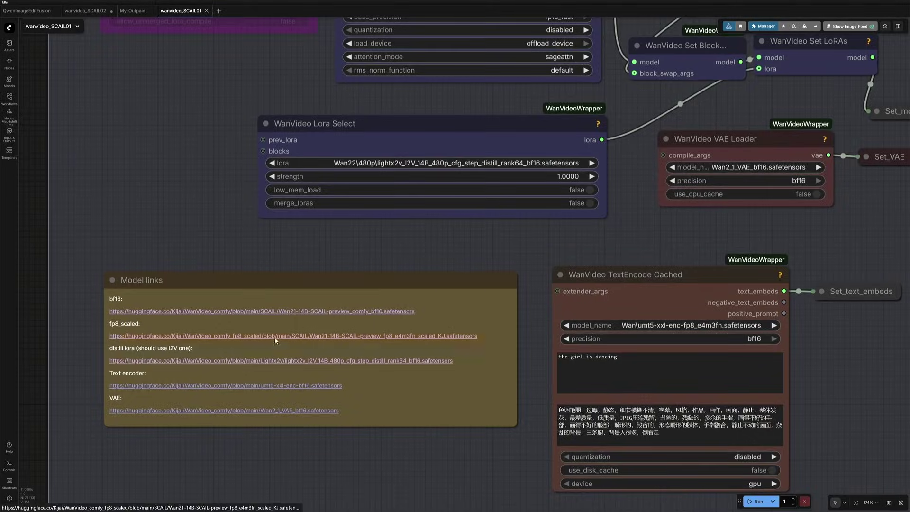
pyautogui.click(274, 336)
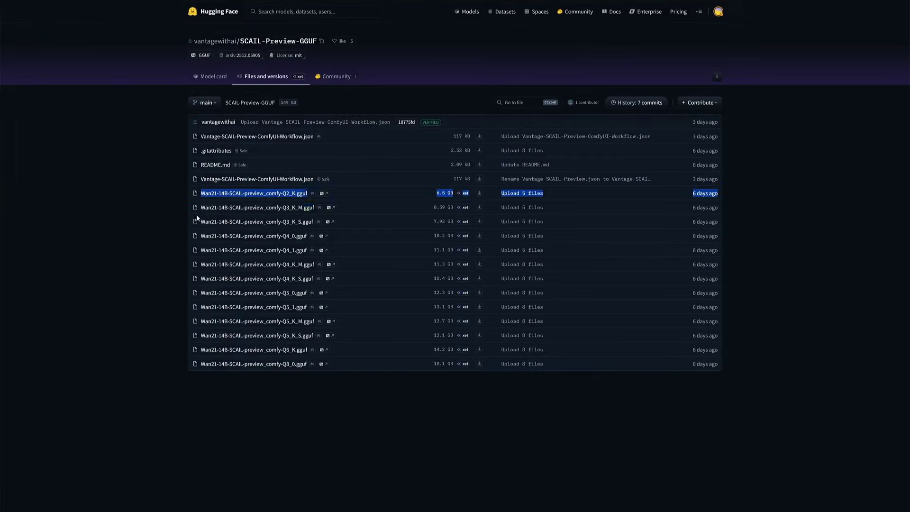
pyautogui.moveTo(312, 375); pyautogui.dragTo(722, 389)
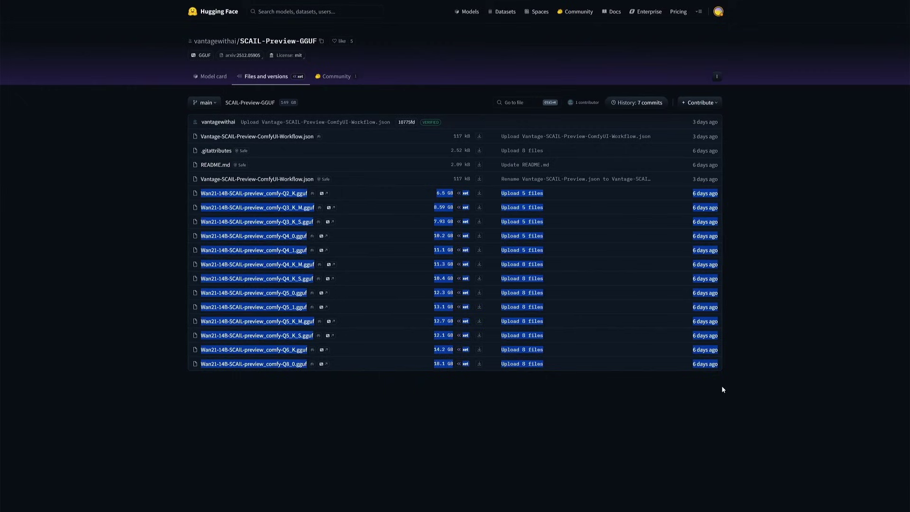
pyautogui.click(425, 429)
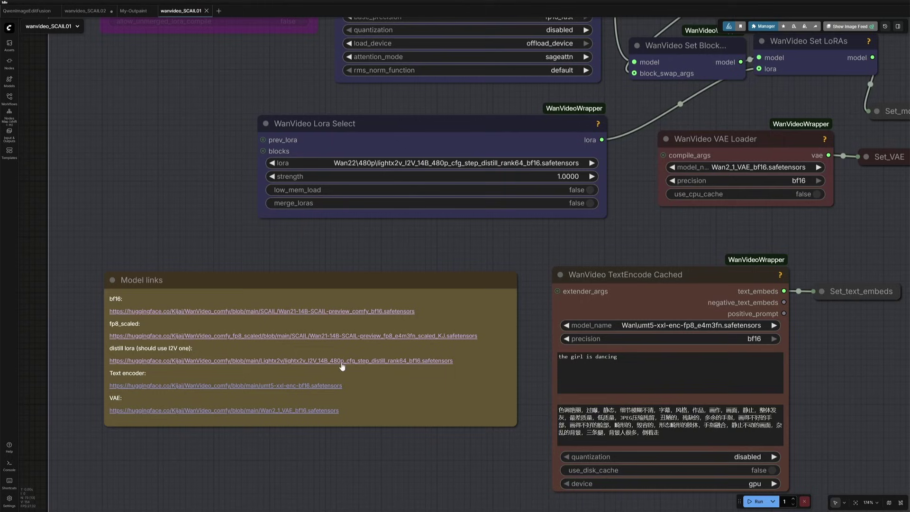
pyautogui.click(411, 127)
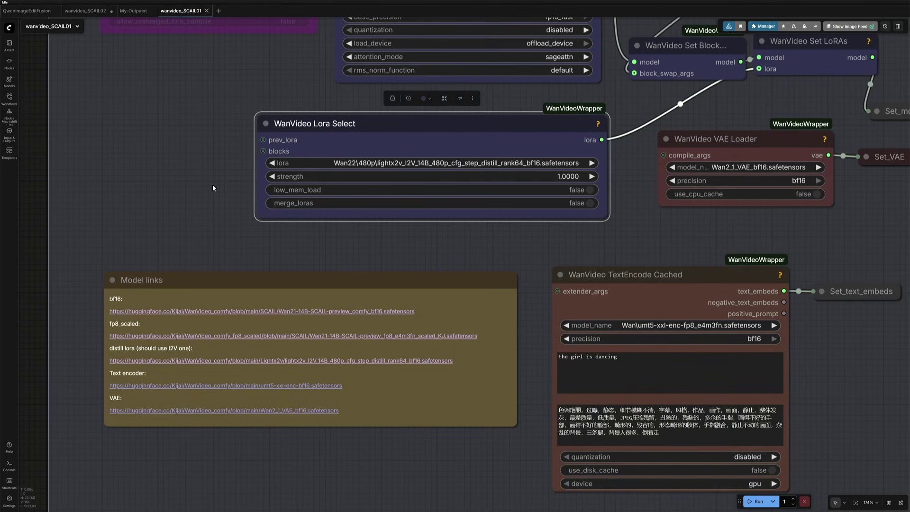
pyautogui.moveTo(186, 186); pyautogui.dragTo(175, 247)
pyautogui.scroll(-2, 175, 247)
pyautogui.click(486, 197)
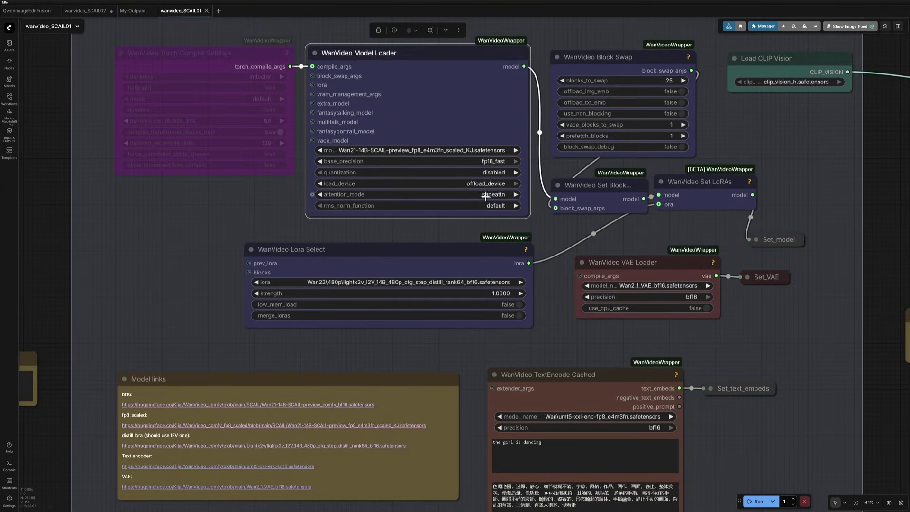
pyautogui.click(475, 197)
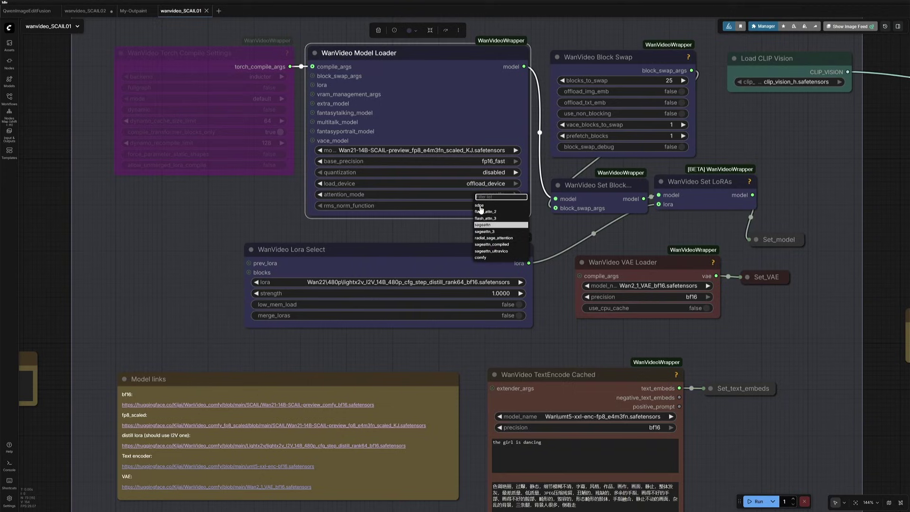
pyautogui.click(456, 198)
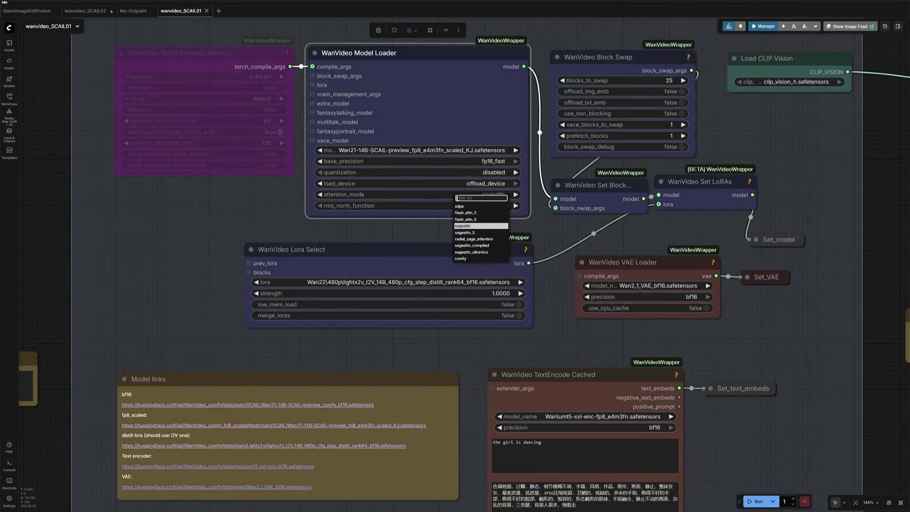
pyautogui.click(391, 235)
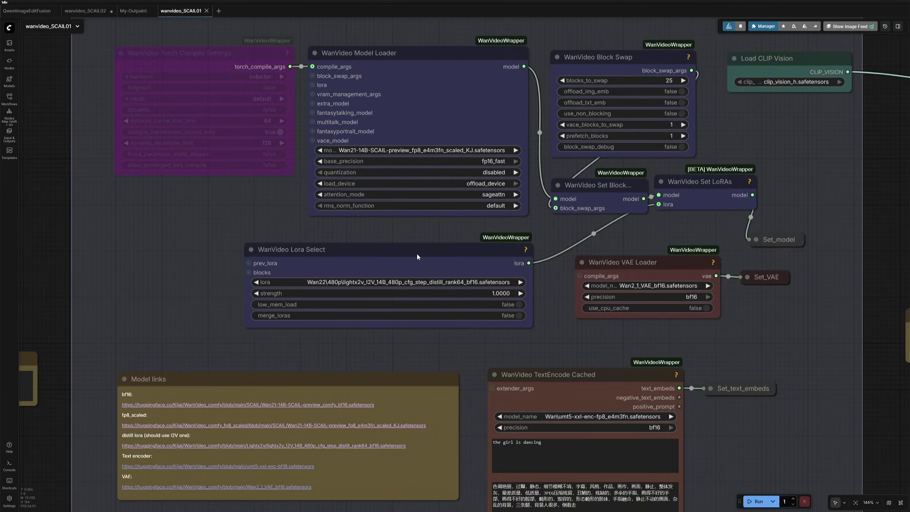
pyautogui.moveTo(406, 356); pyautogui.dragTo(419, 255)
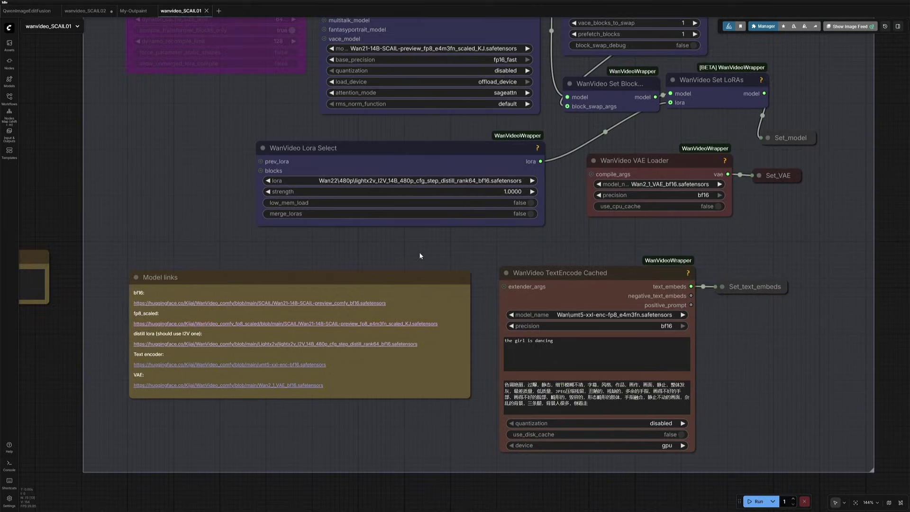
pyautogui.scroll(2, 419, 256)
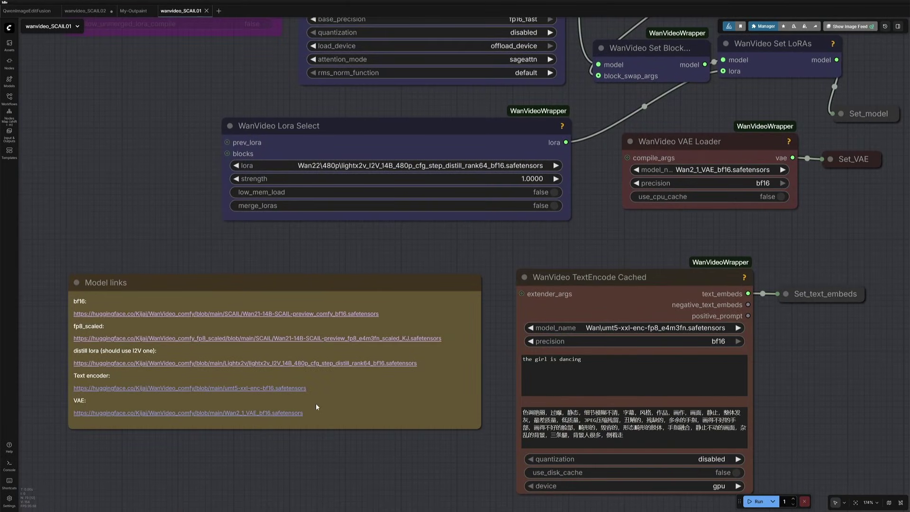
# Check the umt5 text encoder page, then browse the WanVideo_comfy repository file list
pyautogui.click(264, 388)
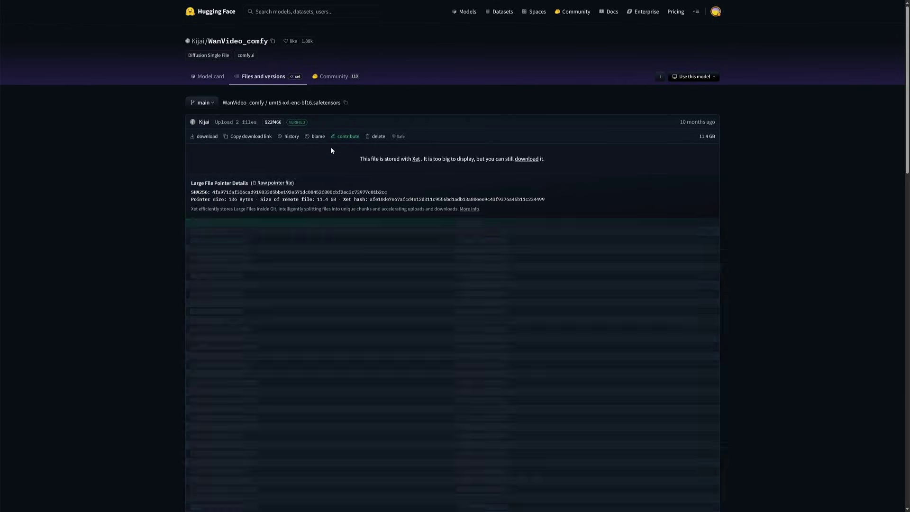
pyautogui.click(509, 105)
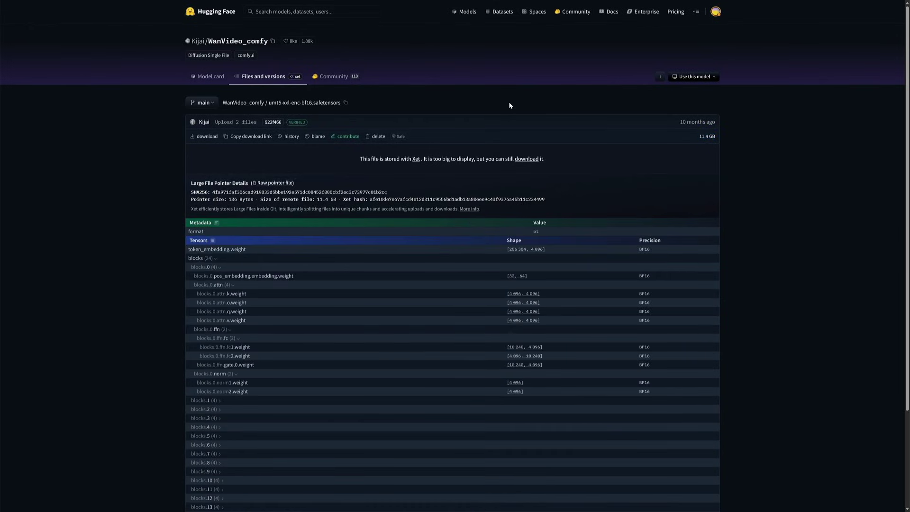
pyautogui.click(242, 103)
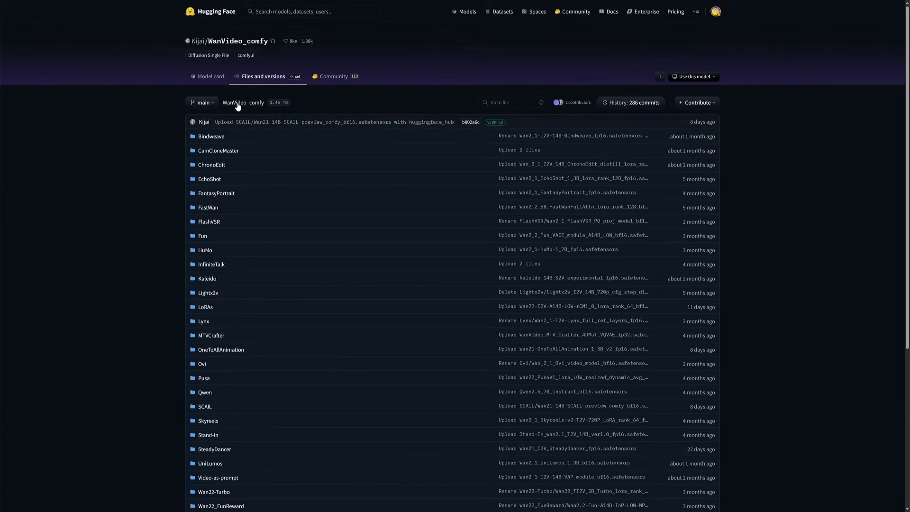
pyautogui.scroll(-10, 202, 380)
# Load the remaining repo files, locate the umt5 fp8 encoder, and open the Wan2_1_VAE_bf16 page
pyautogui.click(429, 471)
pyautogui.scroll(-10, 401, 428)
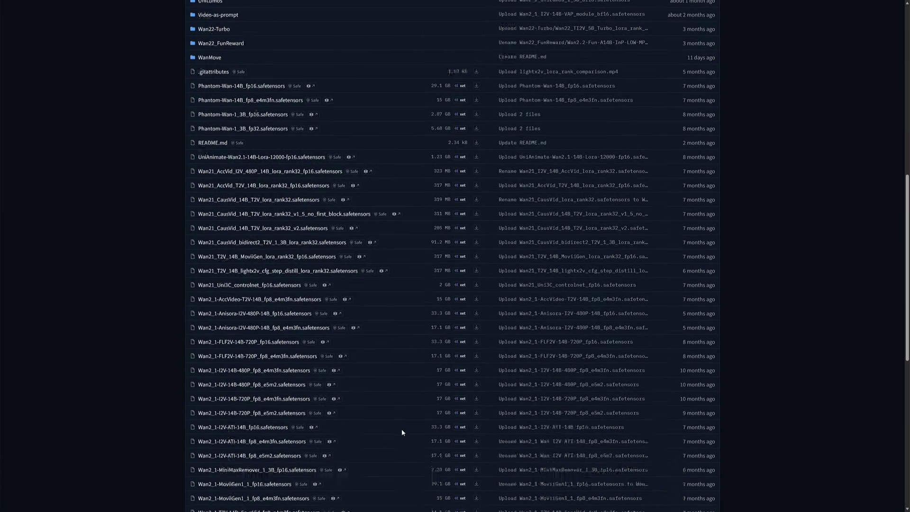
pyautogui.moveTo(198, 471); pyautogui.dragTo(252, 483)
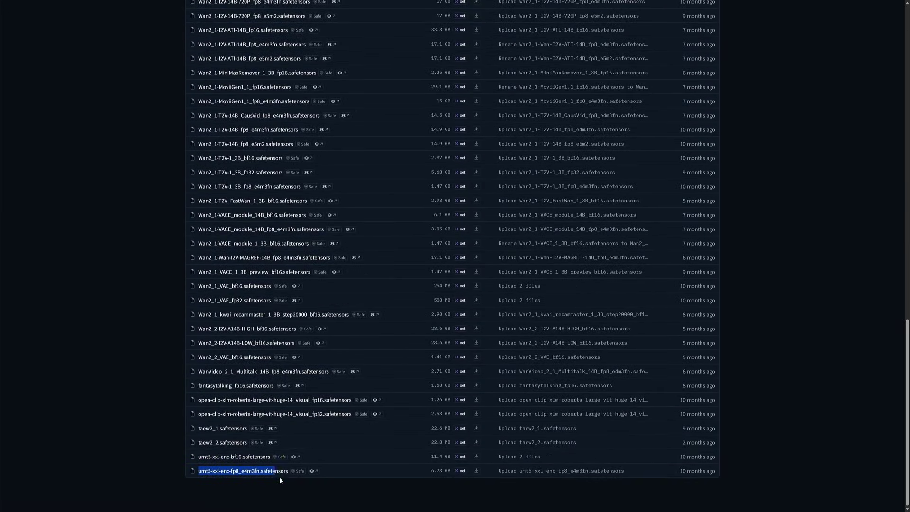
pyautogui.click(237, 481)
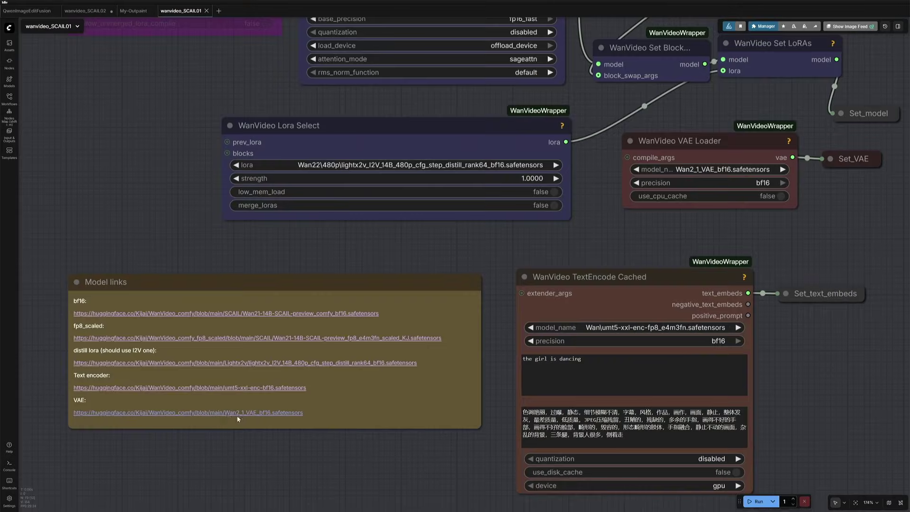
pyautogui.click(237, 415)
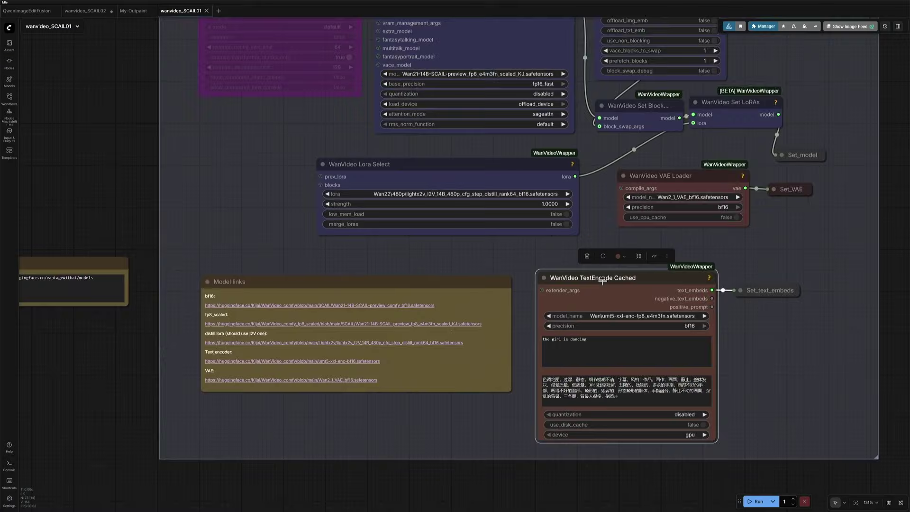
pyautogui.scroll(-3, 451, 300)
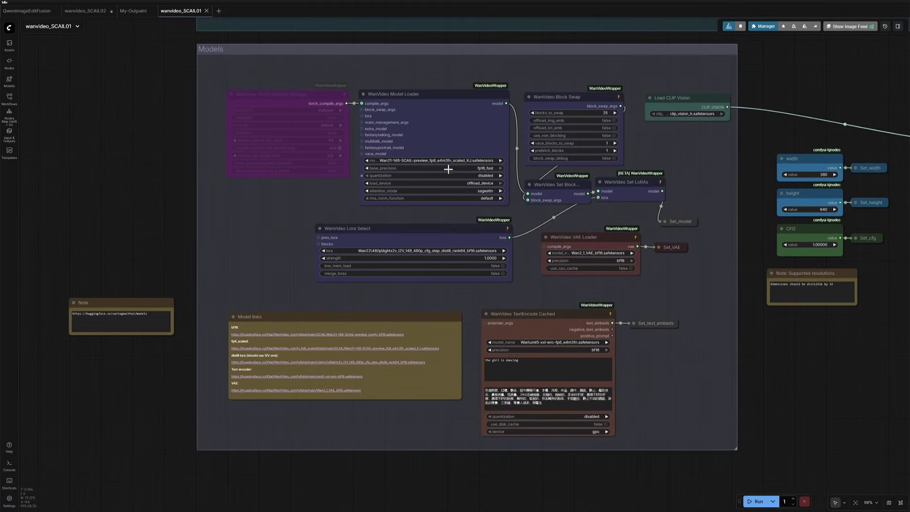
pyautogui.click(418, 237)
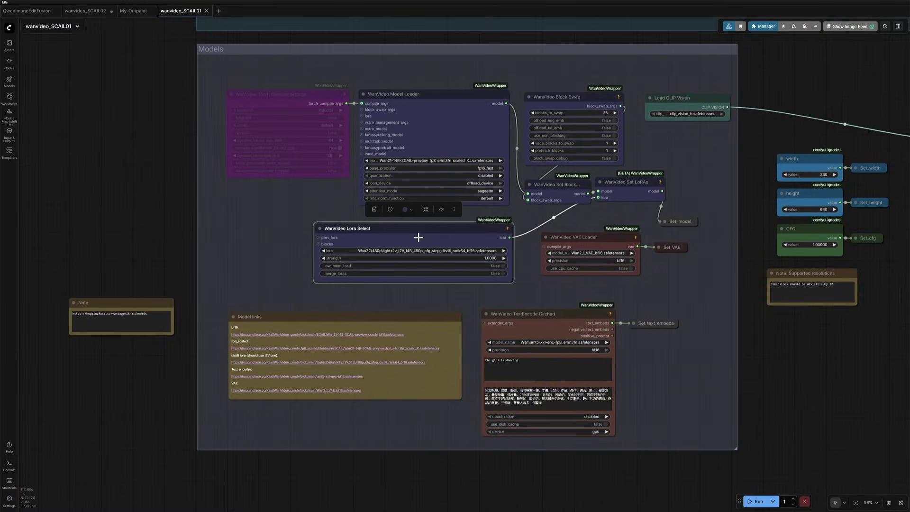
pyautogui.click(590, 240)
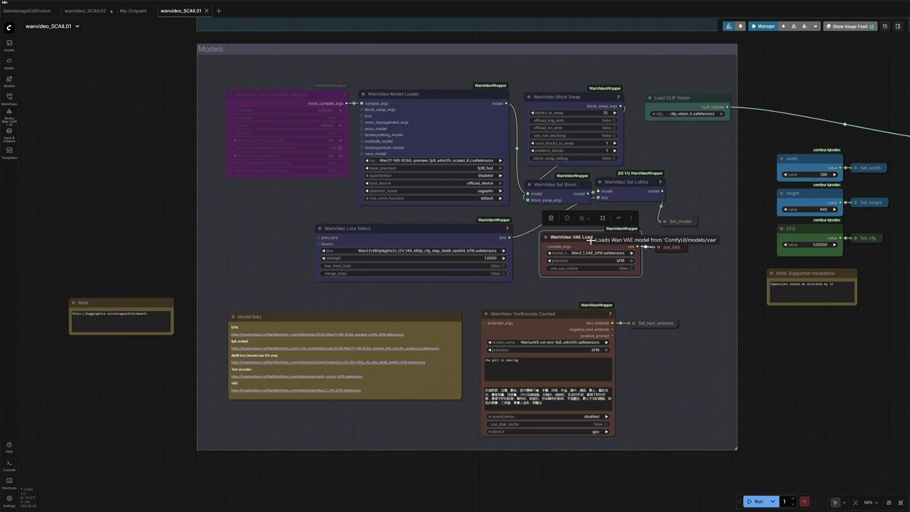
pyautogui.click(541, 321)
pyautogui.scroll(4, 575, 380)
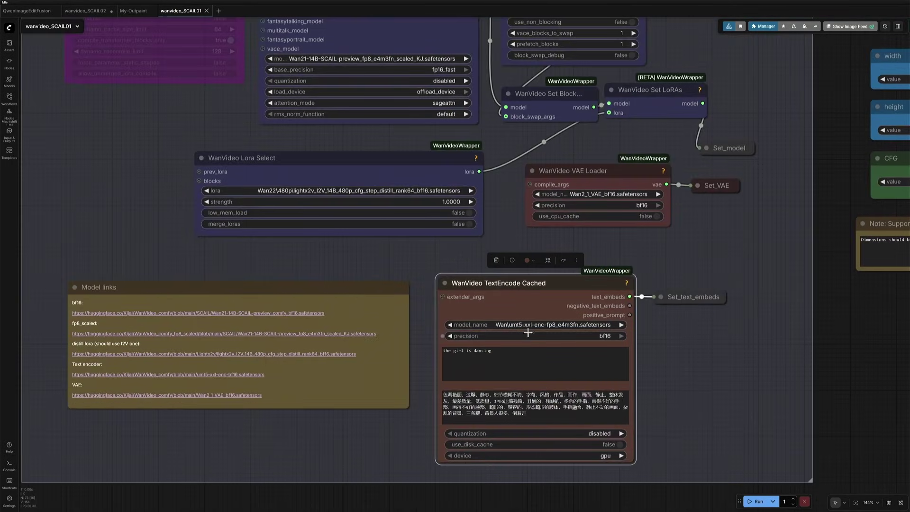
pyautogui.scroll(-6, 701, 382)
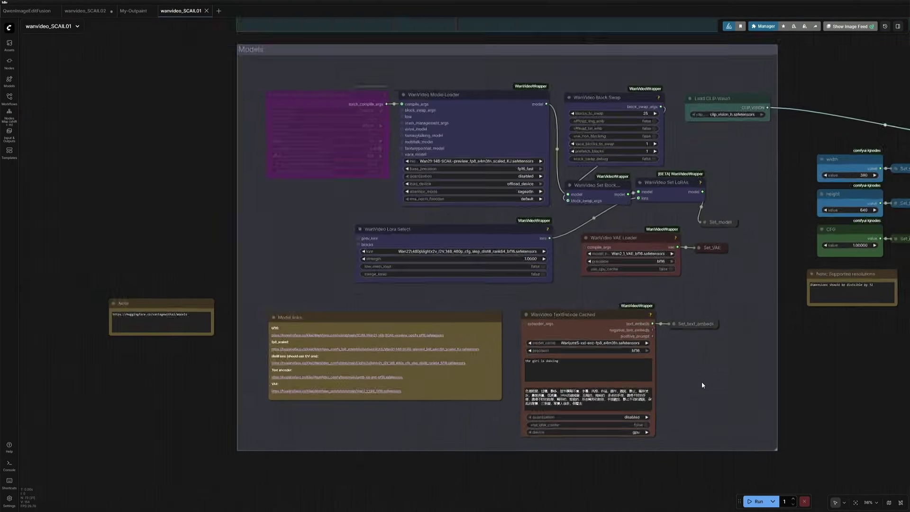
pyautogui.moveTo(701, 382); pyautogui.dragTo(384, 437)
pyautogui.scroll(7, 442, 302)
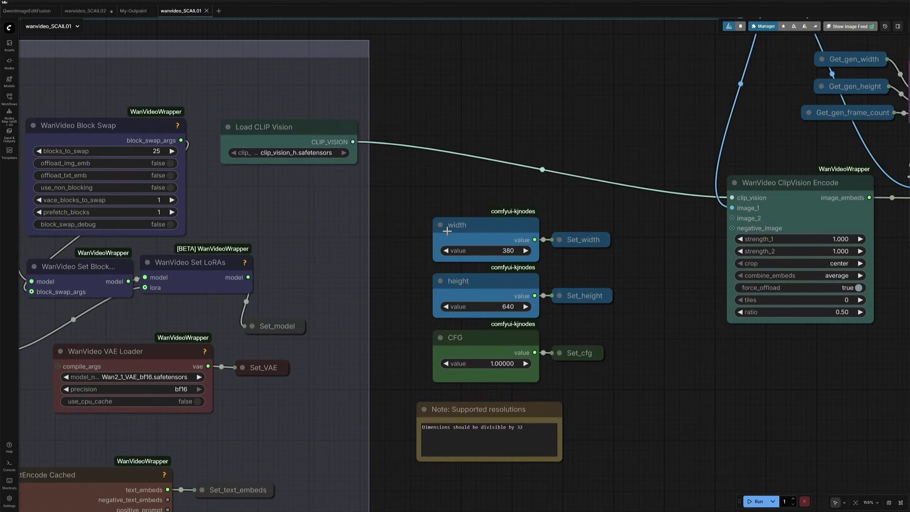
pyautogui.click(463, 227)
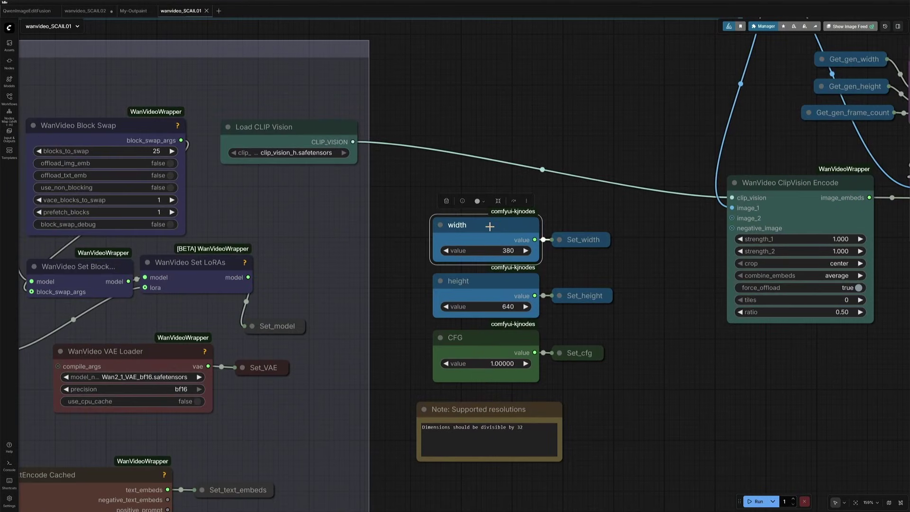
pyautogui.click(479, 284)
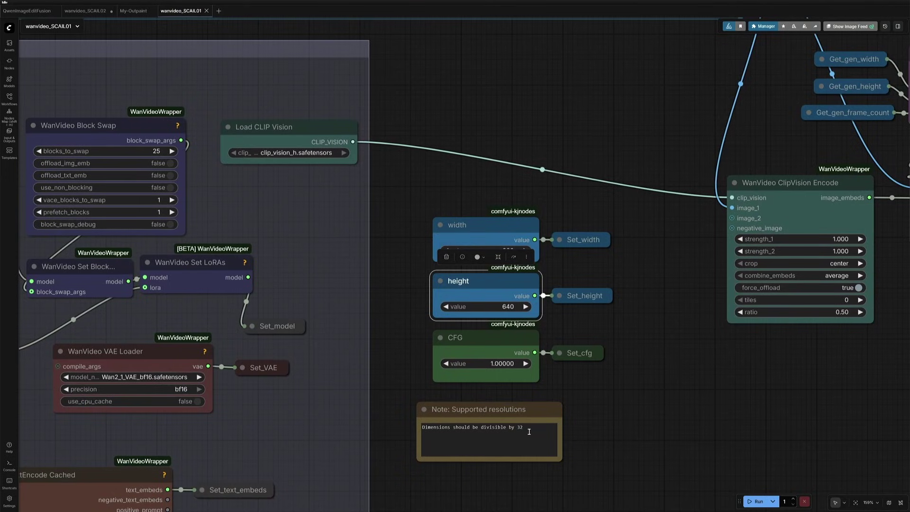
pyautogui.moveTo(527, 430); pyautogui.dragTo(514, 428)
pyautogui.click(598, 439)
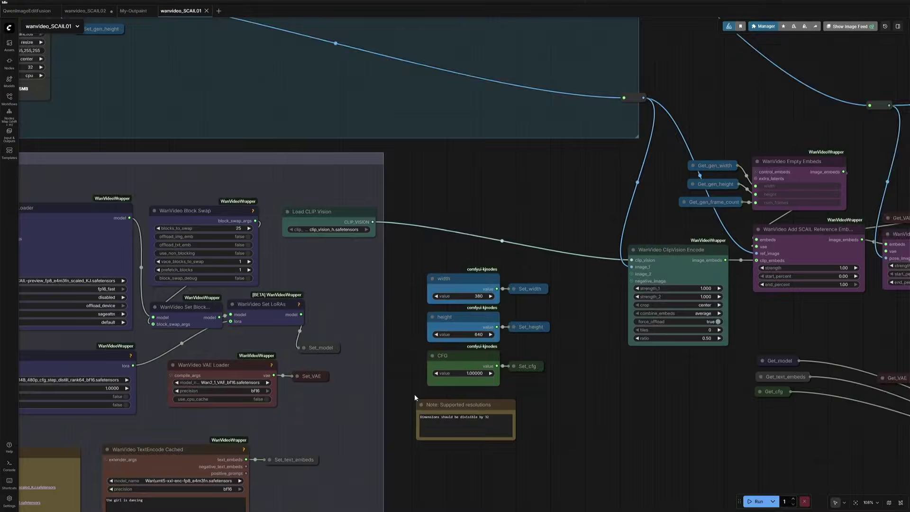
# Pan past the pose preview and downstream nodes, zoom out, and box-select the central conditioning nodes
pyautogui.scroll(-3, 414, 397)
pyautogui.moveTo(563, 420); pyautogui.dragTo(351, 394)
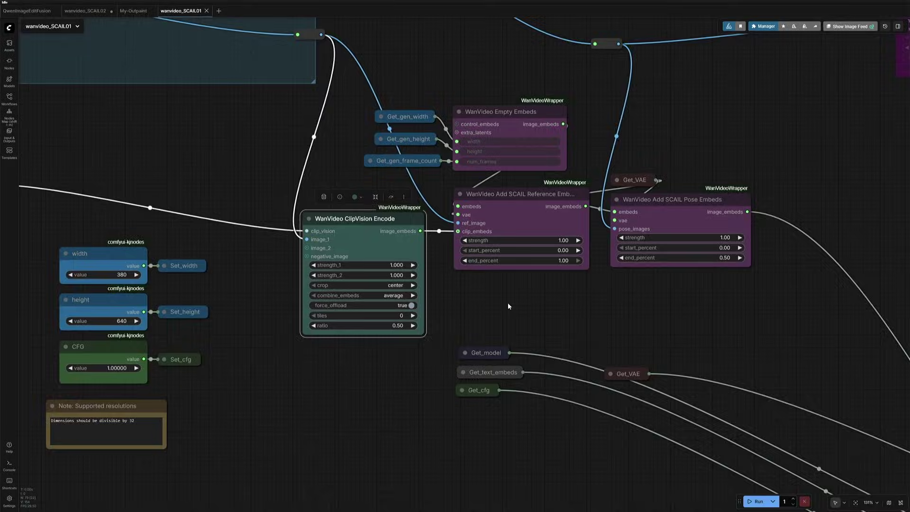
pyautogui.moveTo(507, 302); pyautogui.dragTo(266, 266)
pyautogui.scroll(-5, 267, 267)
pyautogui.scroll(-10, 269, 271)
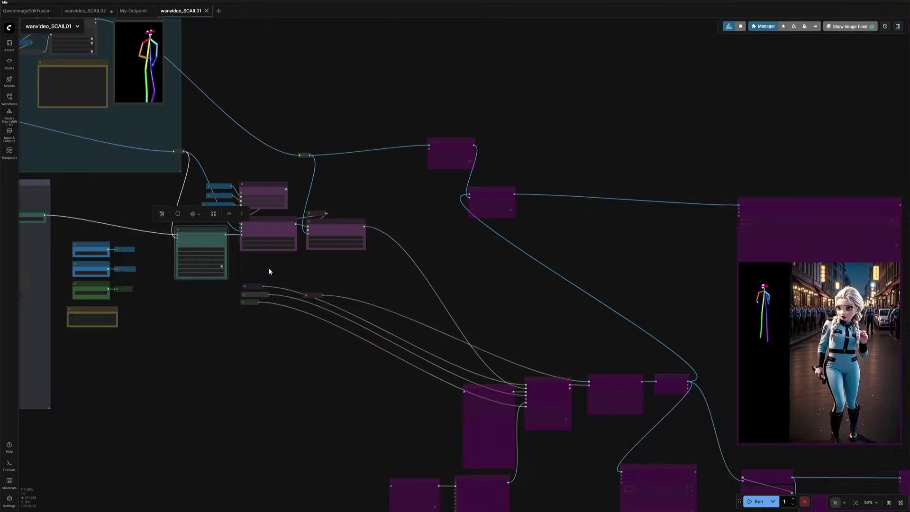
pyautogui.moveTo(291, 114); pyautogui.dragTo(580, 377)
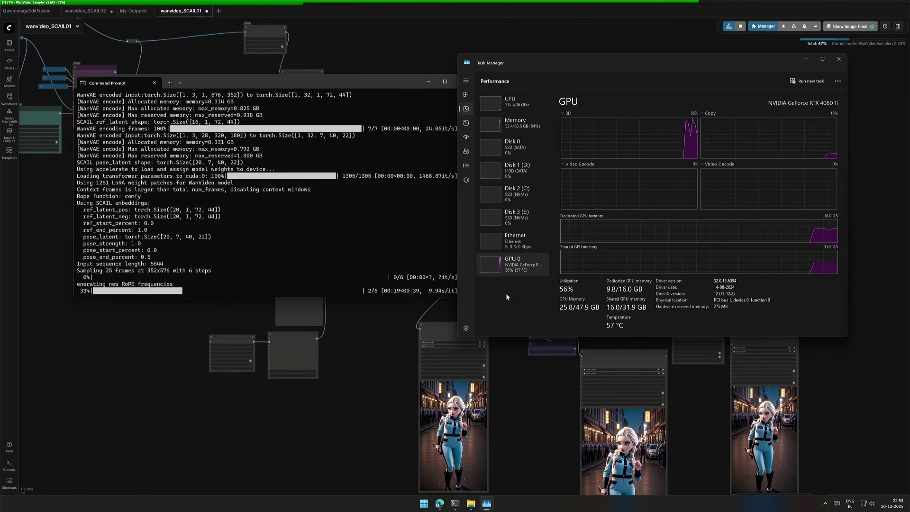
# View memory usage in Task Manager, move it aside to read the log, then close it
pyautogui.click(521, 123)
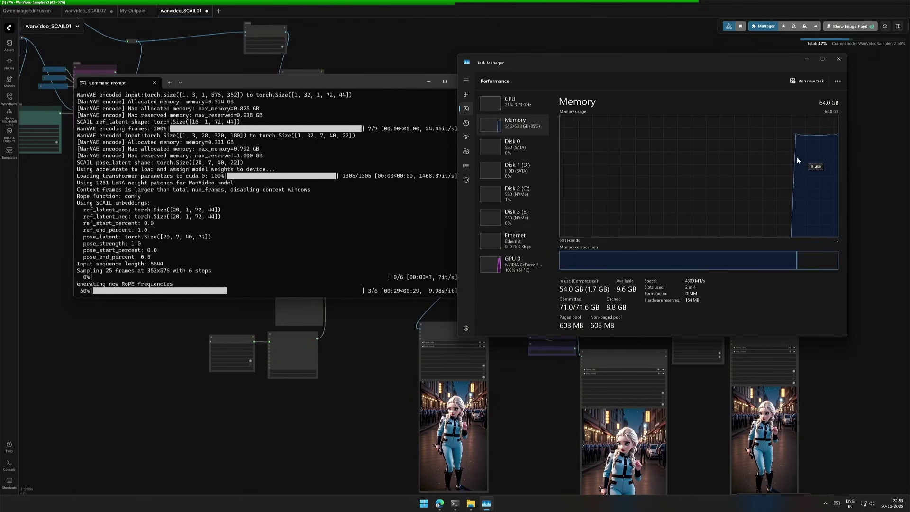
pyautogui.moveTo(576, 64); pyautogui.dragTo(595, 70)
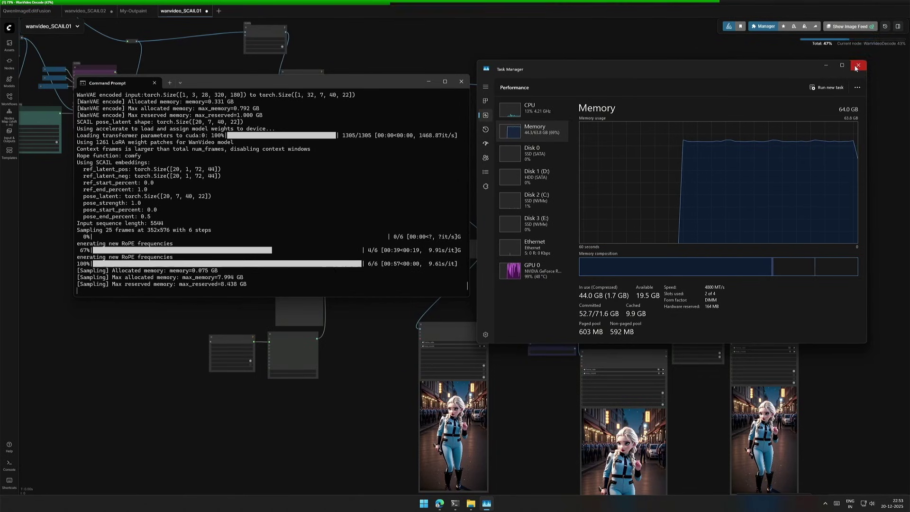
pyautogui.click(355, 439)
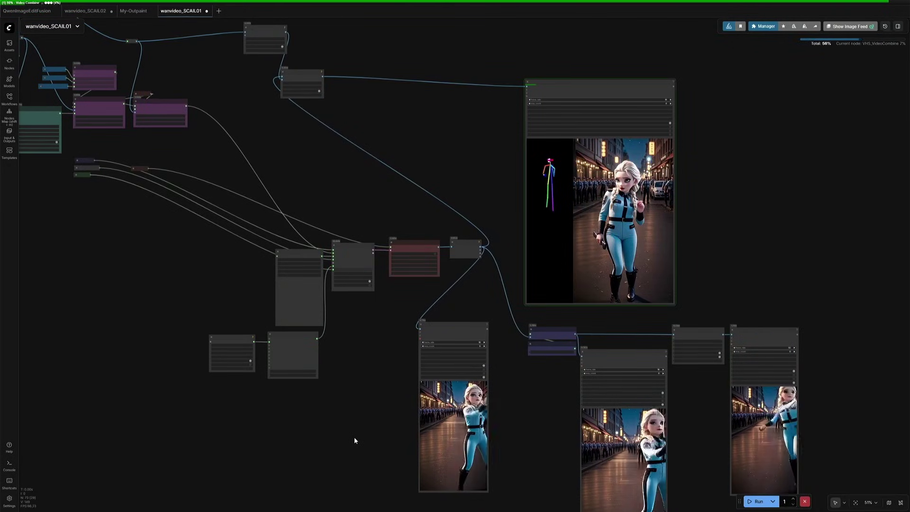
# Zoom in and pan to bring the finished dancing-video previews into view
pyautogui.scroll(5, 697, 465)
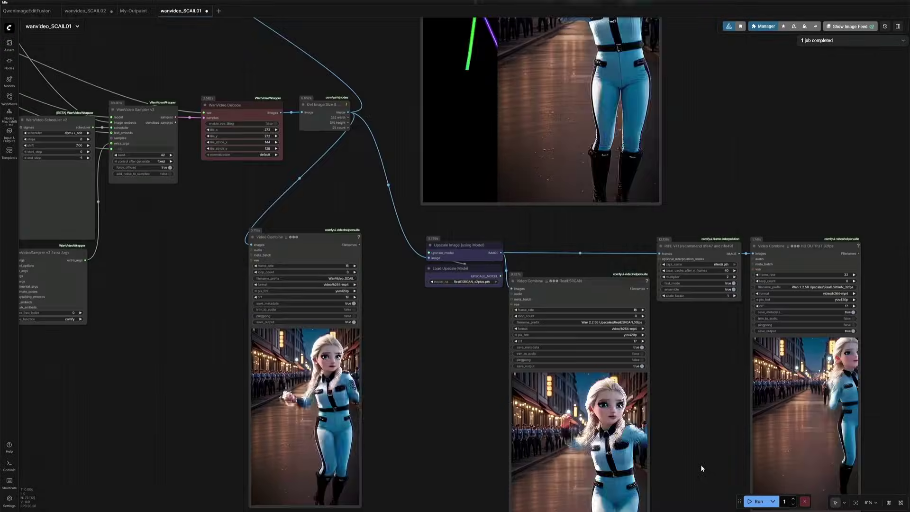
pyautogui.moveTo(696, 465); pyautogui.dragTo(318, 359)
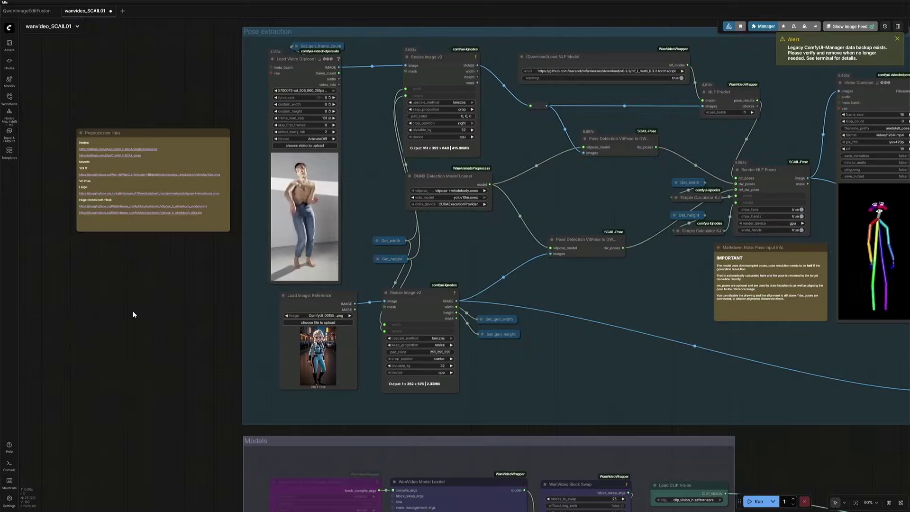
# Zoom out, run the workflow, and highlight the 161-frame sampling count in the log
pyautogui.scroll(-7, 132, 311)
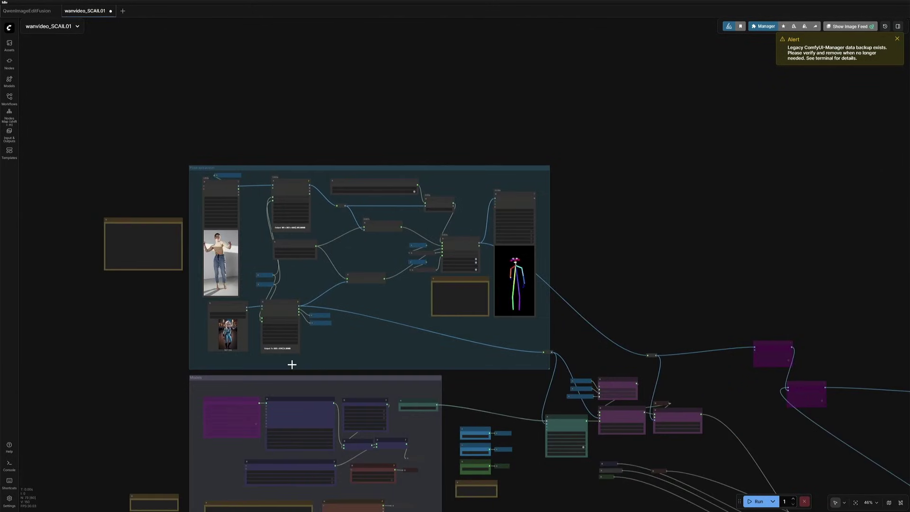
pyautogui.scroll(-3, 502, 404)
pyautogui.moveTo(337, 116); pyautogui.dragTo(737, 434)
pyautogui.click(268, 85)
pyautogui.click(757, 500)
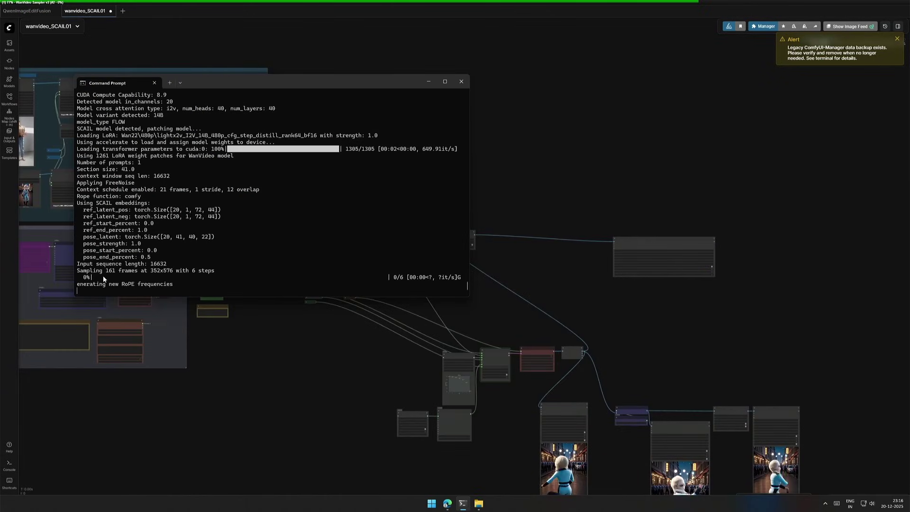
pyautogui.moveTo(105, 272)
pyautogui.mouseDown()
pyautogui.moveTo(90, 277)
pyautogui.moveTo(119, 274)
pyautogui.mouseUp()
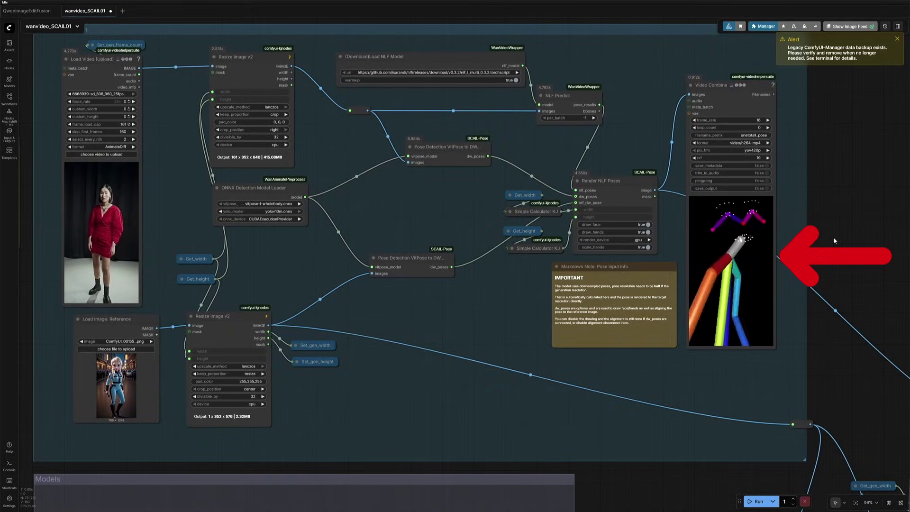
# Zoom out over the whole graph, then center and zoom in on the RealESRGAN 16fps and 32fps previews
pyautogui.scroll(-6, 833, 241)
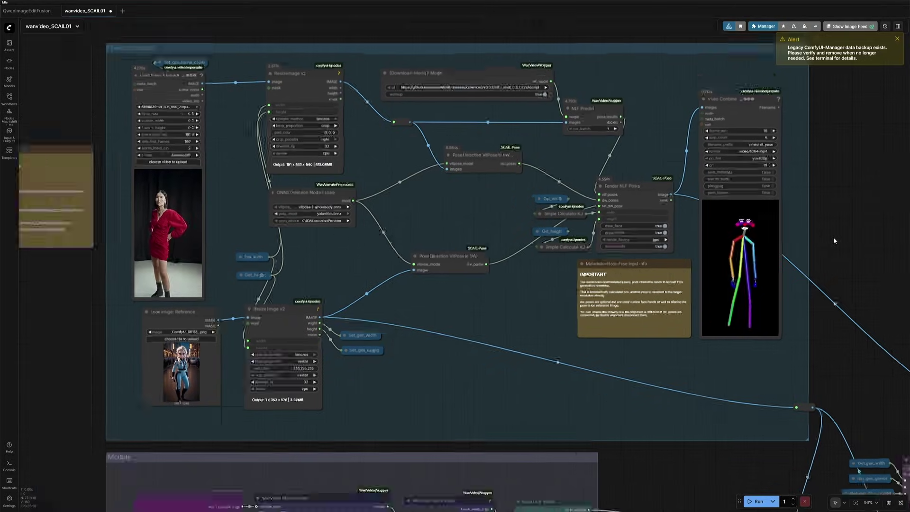
pyautogui.moveTo(840, 308); pyautogui.dragTo(493, 315)
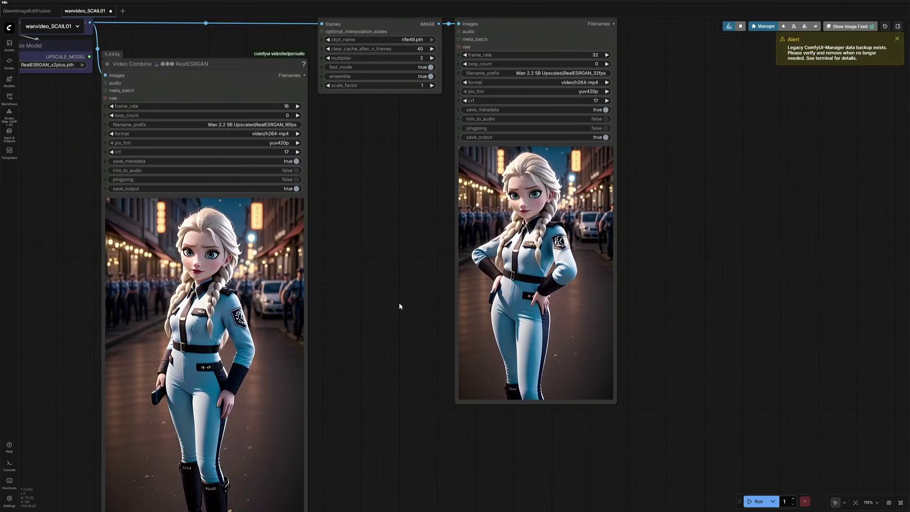
pyautogui.scroll(1, 399, 306)
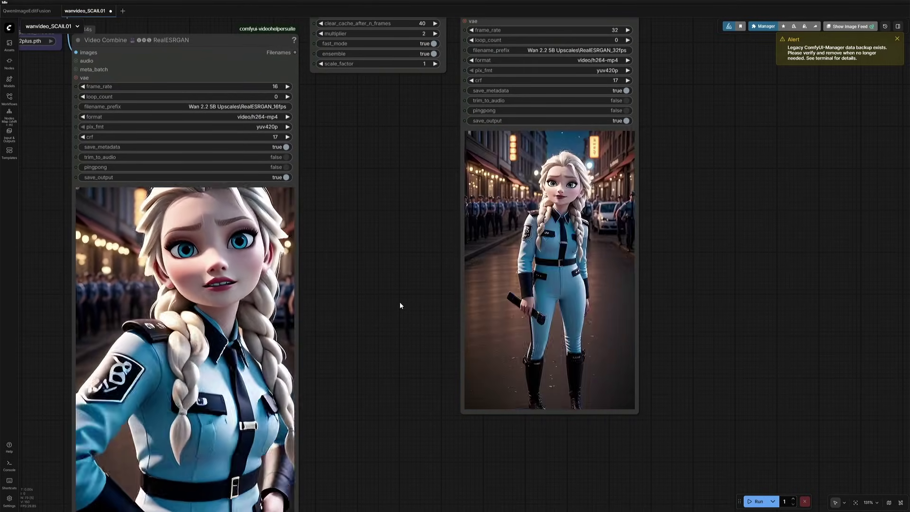
pyautogui.scroll(1, 400, 299)
pyautogui.scroll(1, 374, 345)
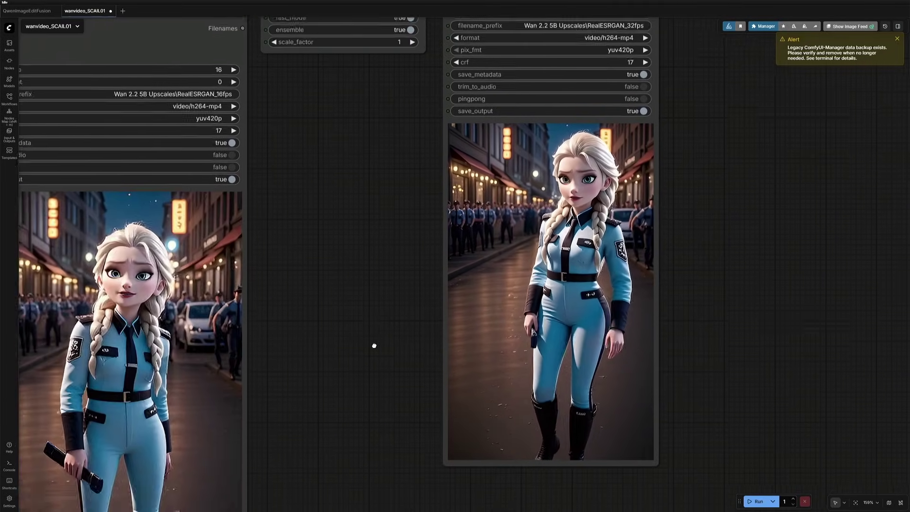
pyautogui.moveTo(325, 321); pyautogui.dragTo(331, 245)
pyautogui.scroll(2, 316, 261)
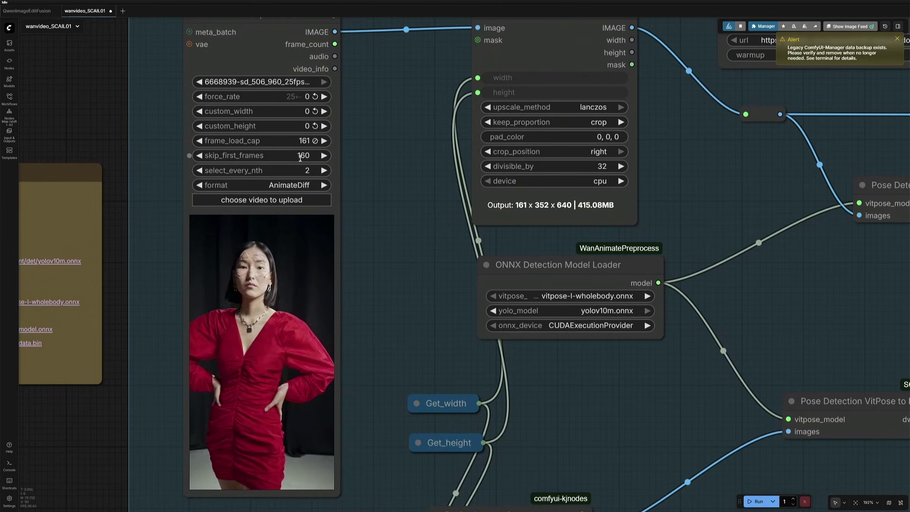
# Change Load Video's skip_first_frames and set frame_load_cap to 120 frames
pyautogui.click(300, 158)
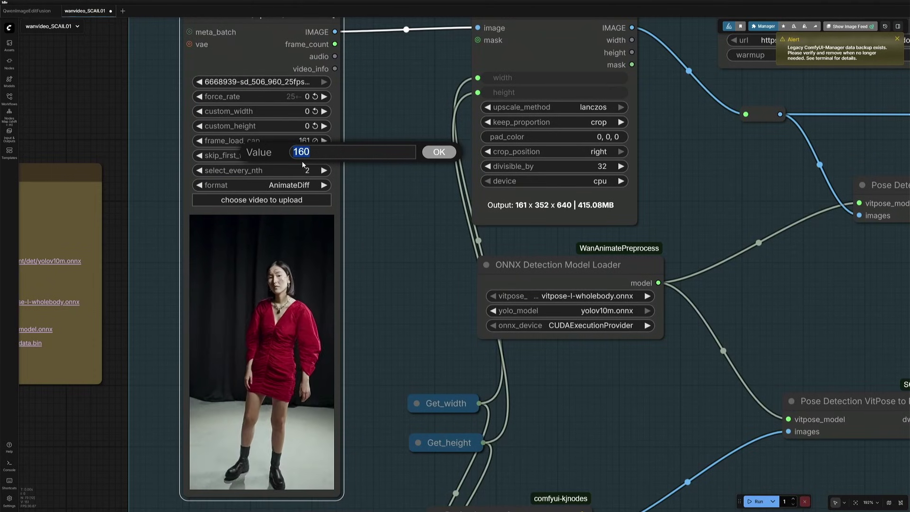
pyautogui.press('Return')
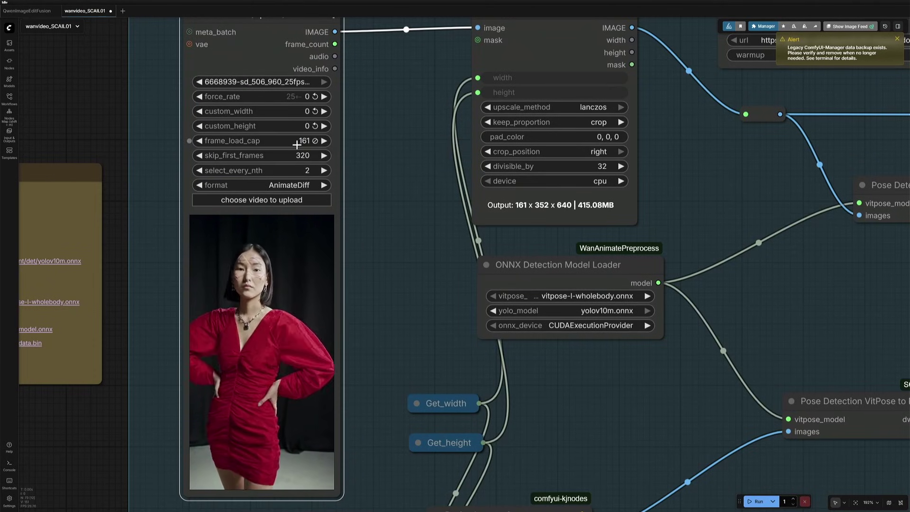
pyautogui.click(297, 145)
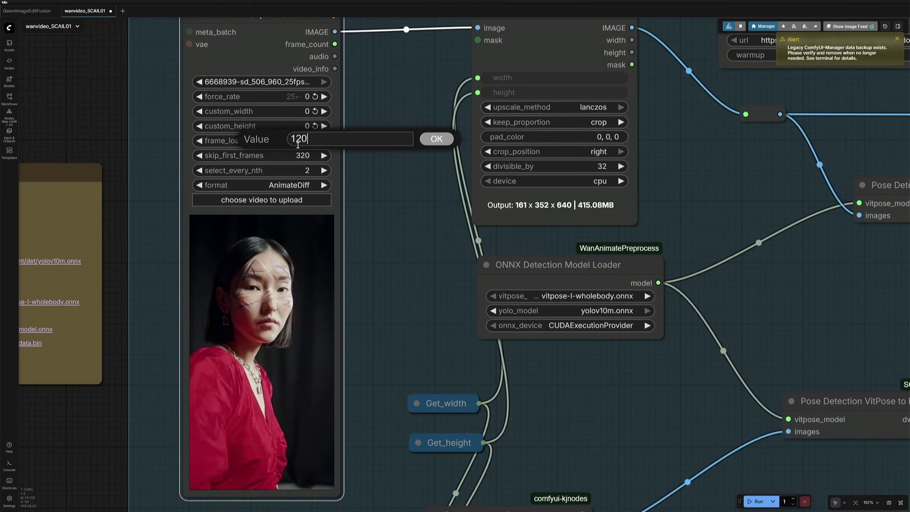
pyautogui.write('120')
pyautogui.press('Return')
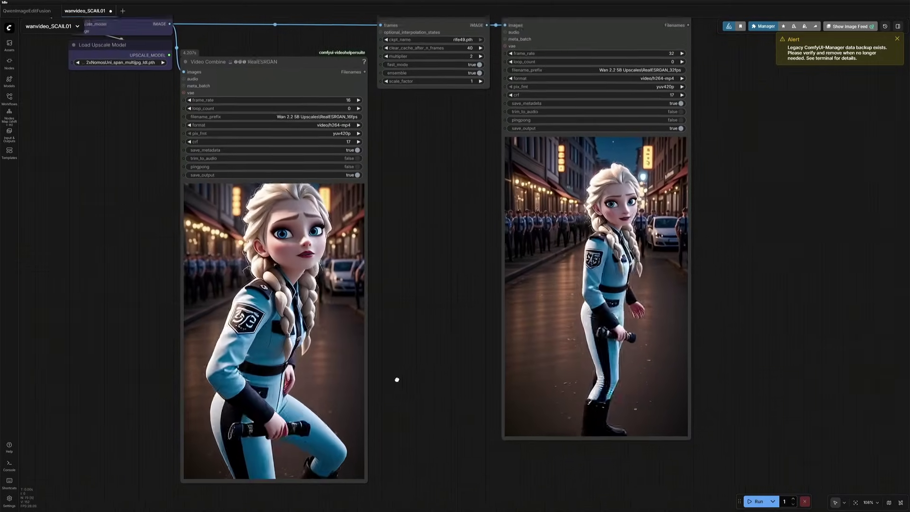
# Nudge the canvas slightly to shift the output video previews
pyautogui.moveTo(397, 380); pyautogui.dragTo(386, 382)
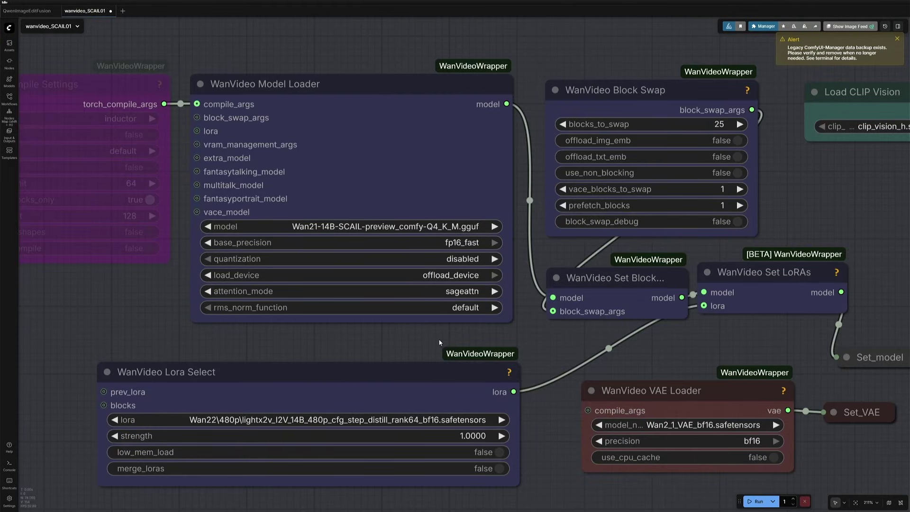
# Pan from the pose-detection nodes past the sampler to the upscale and RIFE output previews, zooming in
pyautogui.scroll(-10, 440, 342)
pyautogui.moveTo(595, 317); pyautogui.dragTo(360, 176)
pyautogui.moveTo(625, 427); pyautogui.dragTo(48, 272)
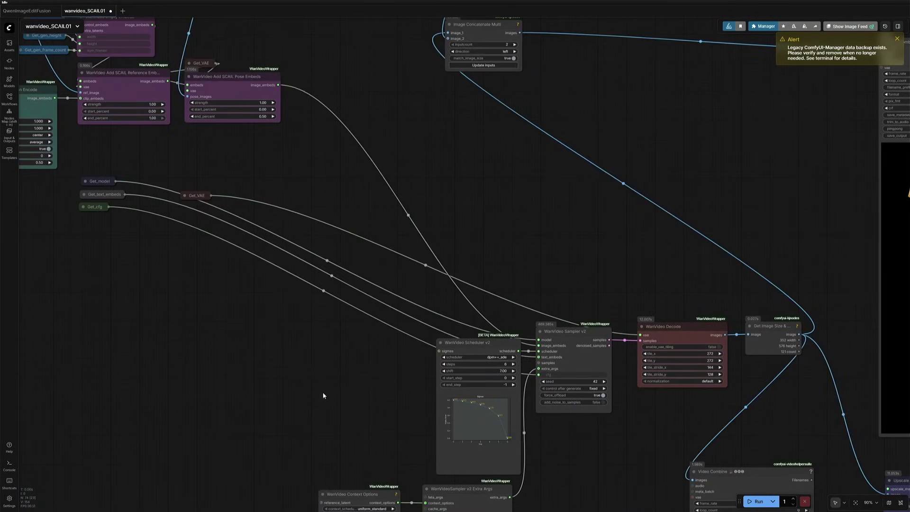
pyautogui.moveTo(323, 394); pyautogui.dragTo(1, 260)
pyautogui.moveTo(569, 385); pyautogui.dragTo(130, 190)
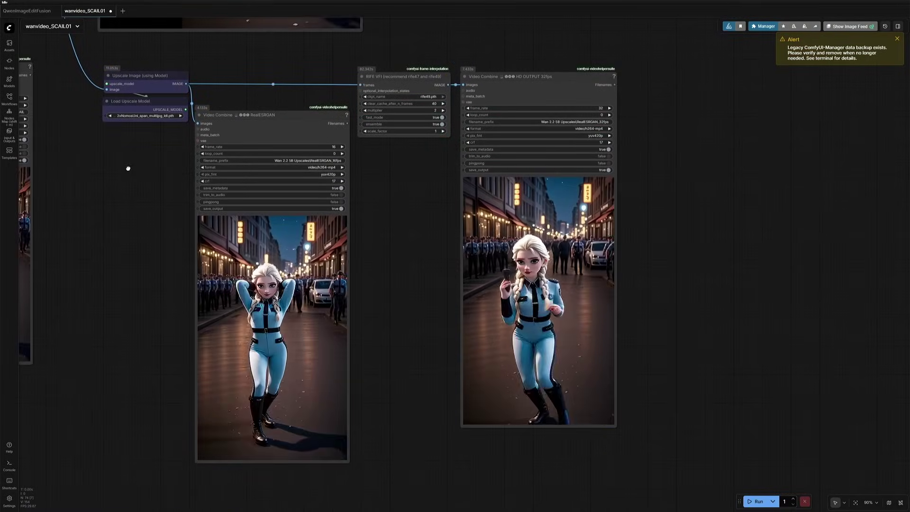
pyautogui.scroll(1, 135, 218)
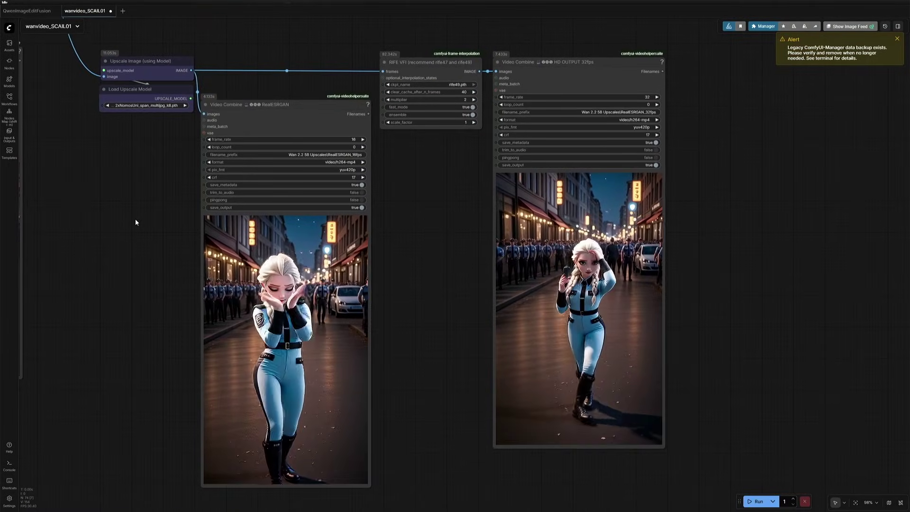
pyautogui.scroll(1, 135, 218)
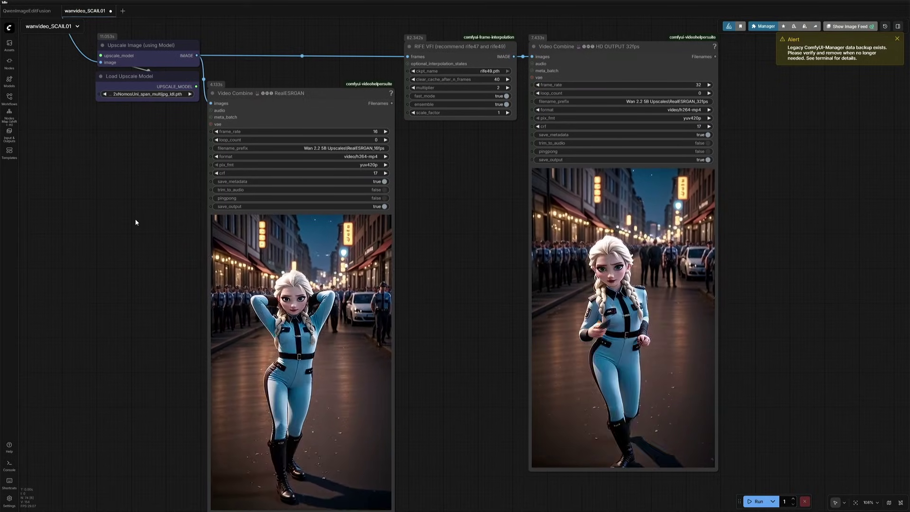
pyautogui.moveTo(334, 310)
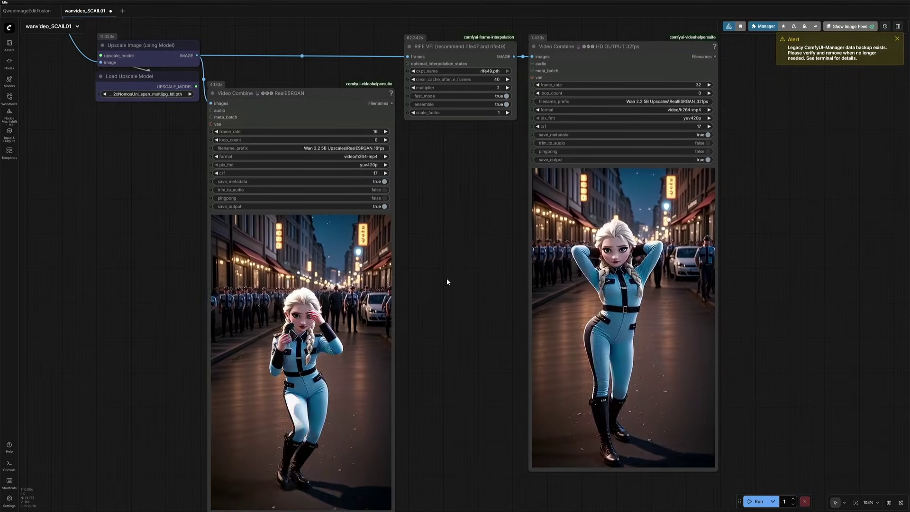